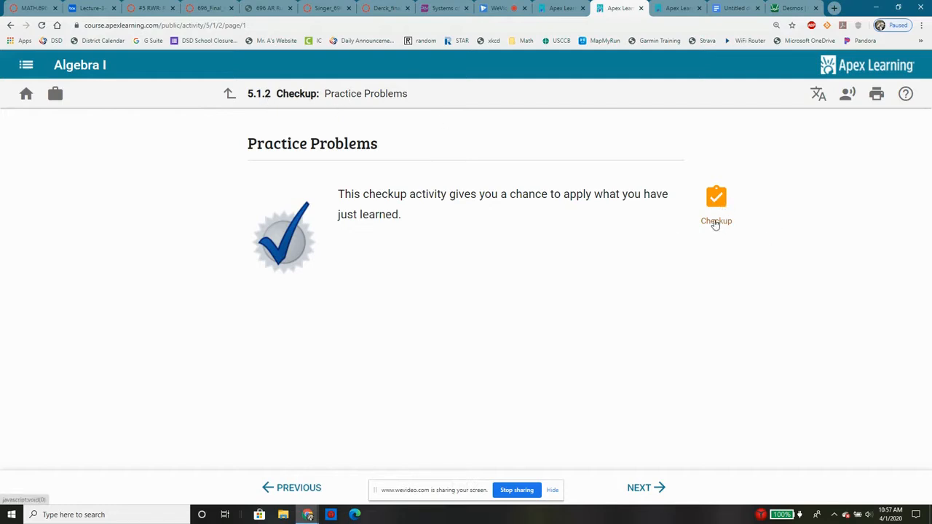
Step: Bring up the Algebra I checkup page and view questions 3–4 on solving systems by graphing
{"action": "left_click", "coordinate": [668, 8]}
{"action": "key", "text": "ctrl+shift+Tab"}
{"action": "left_click", "coordinate": [671, 7]}
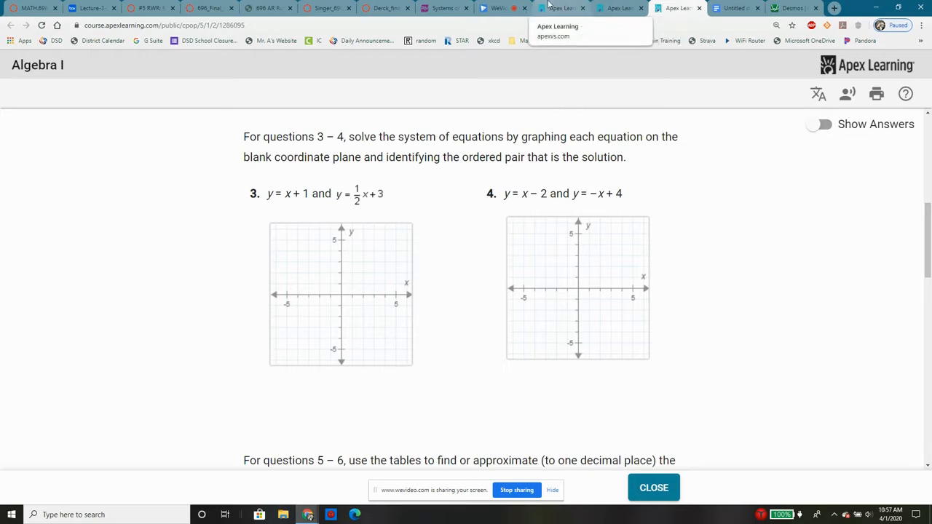
Step: Switch to the Purplemath page and examine how 2x − 3y = −2 and 4x + y = 24 are solved for y
{"action": "left_click", "coordinate": [447, 5]}
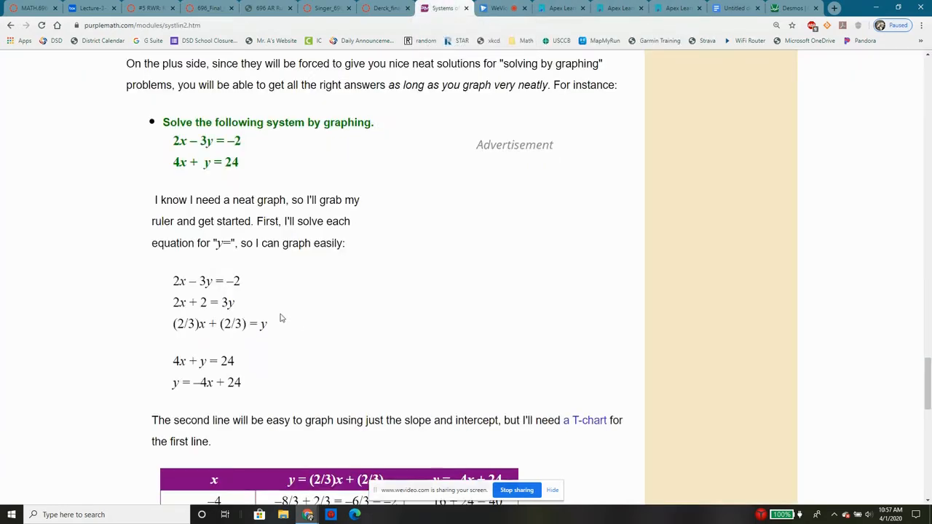
{"action": "left_click_drag", "start_coordinate": [172, 138], "coordinate": [268, 169]}
{"action": "left_click", "coordinate": [268, 169]}
{"action": "left_click_drag", "start_coordinate": [172, 327], "coordinate": [268, 330]}
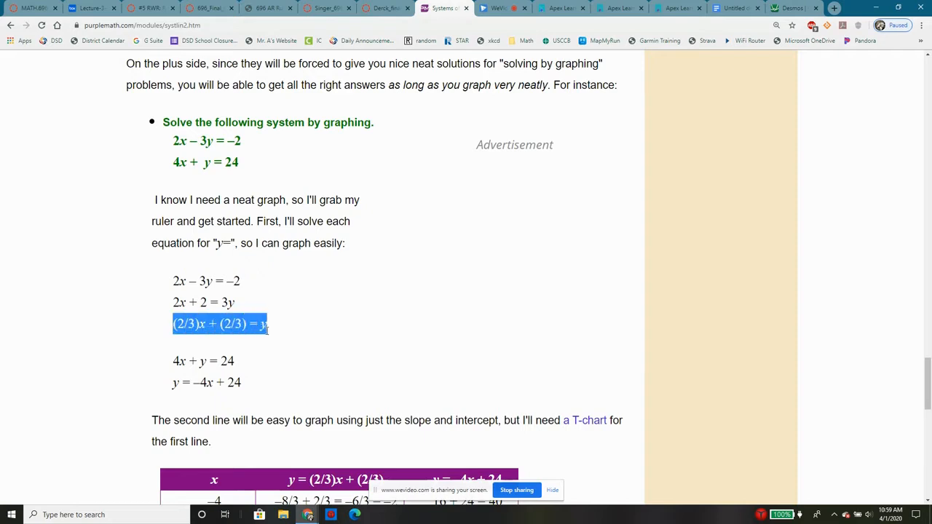
{"action": "left_click", "coordinate": [253, 324]}
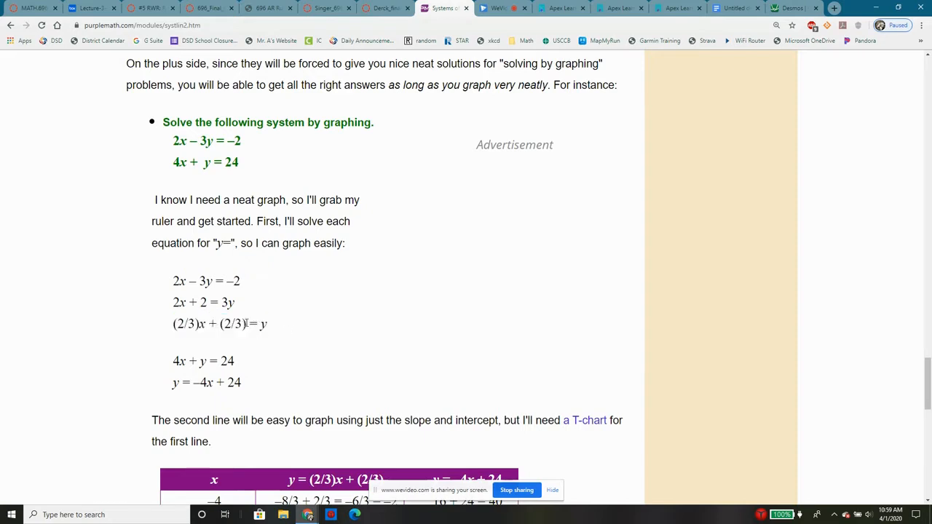
{"action": "left_click_drag", "start_coordinate": [245, 324], "coordinate": [221, 325]}
{"action": "left_click", "coordinate": [224, 326]}
{"action": "left_click", "coordinate": [245, 324]}
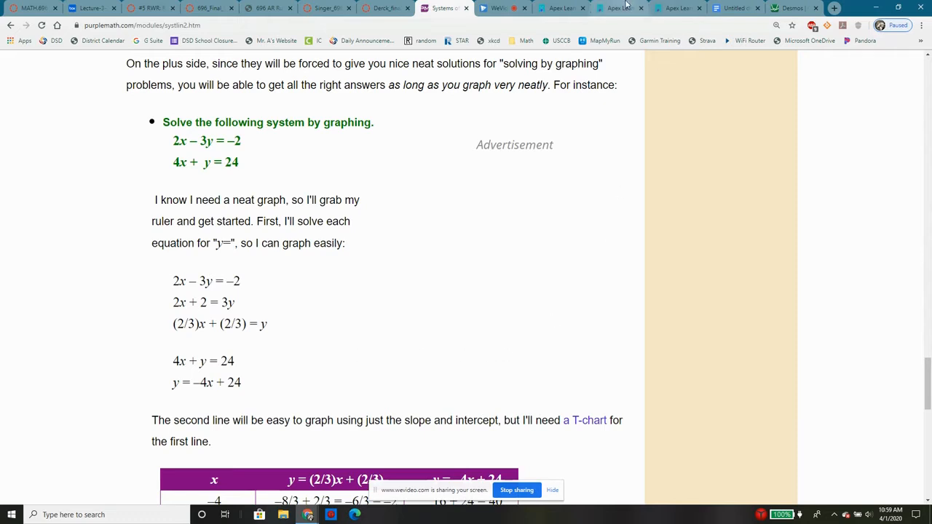
Step: Switch to the Desmos calculator and graph y = 2/3x + 2/3 as the first equation
{"action": "left_click", "coordinate": [673, 9]}
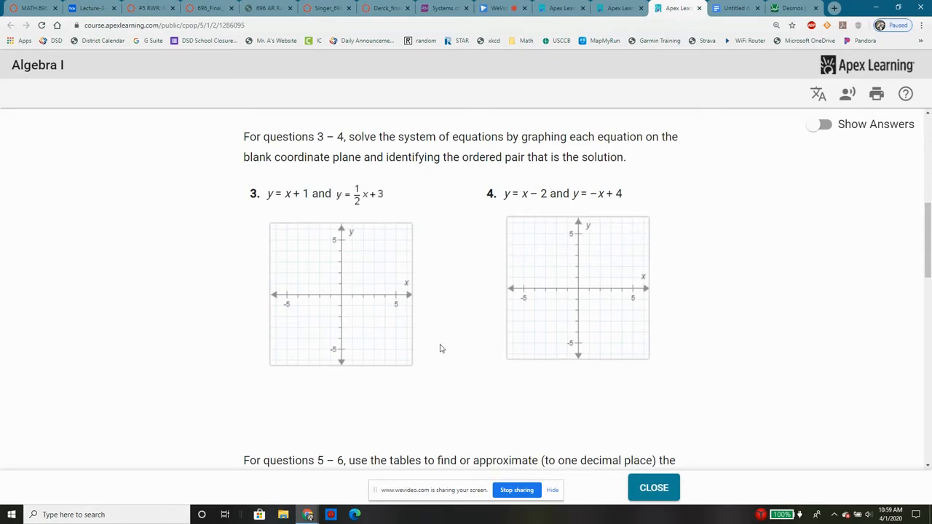
{"action": "left_click", "coordinate": [787, 7]}
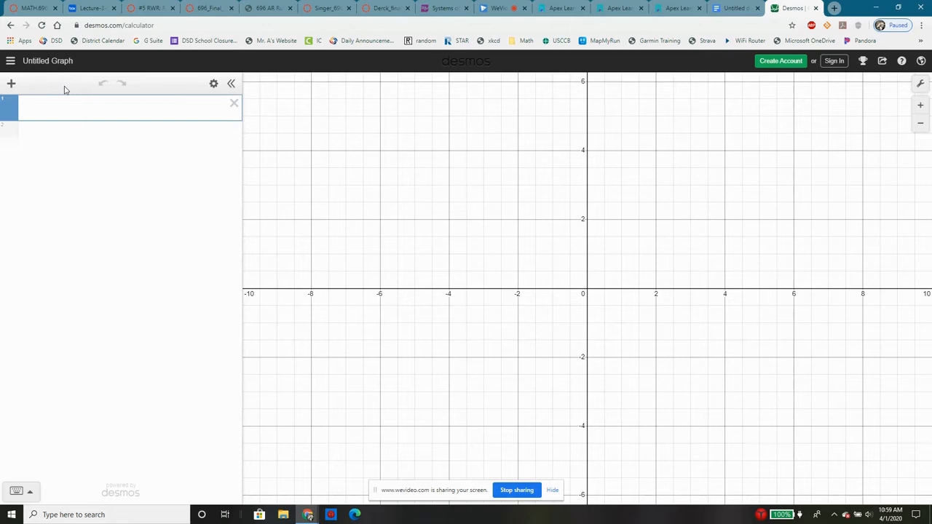
{"action": "type", "text": "y=2/3"}
{"action": "key", "text": "Right"}
{"action": "type", "text": "x"}
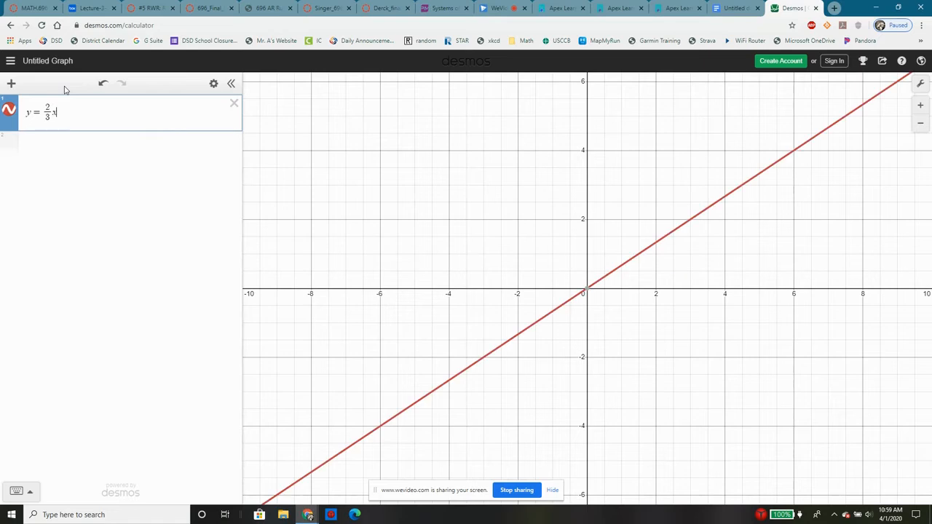
{"action": "type", "text": "+2/3"}
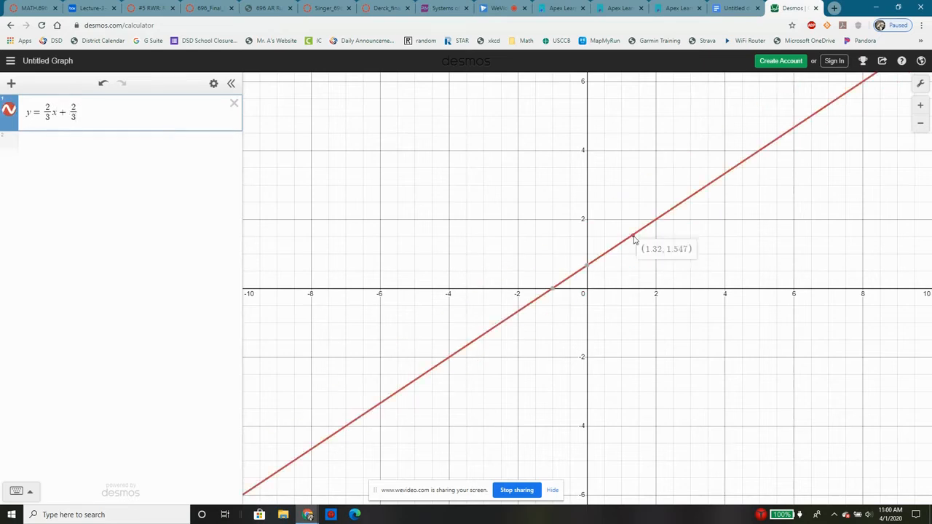
Step: Inspect the y-intercept, x-intercept and nearby points of the line y = 2/3x + 2/3
{"action": "left_click", "coordinate": [587, 269]}
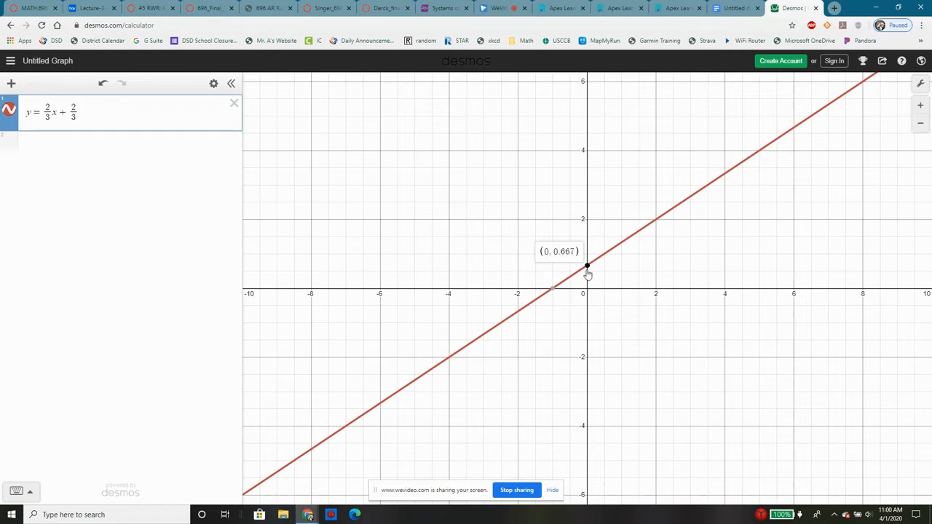
{"action": "left_click", "coordinate": [554, 292]}
{"action": "left_click", "coordinate": [555, 293]}
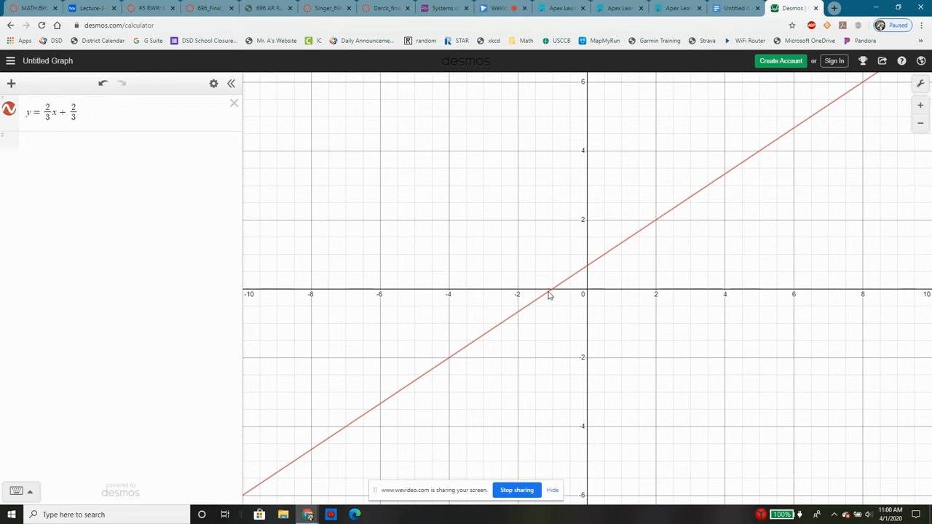
{"action": "left_click", "coordinate": [550, 293]}
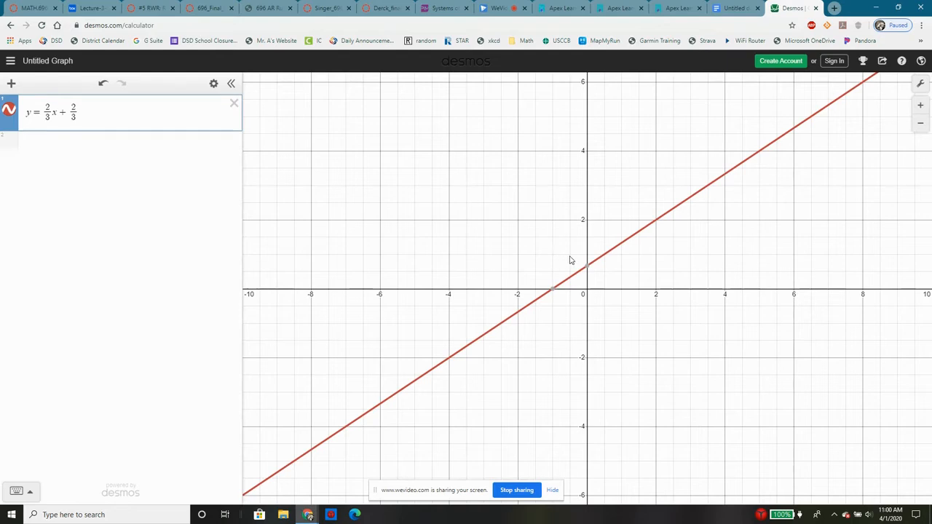
{"action": "mouse_move", "coordinate": [605, 260]}
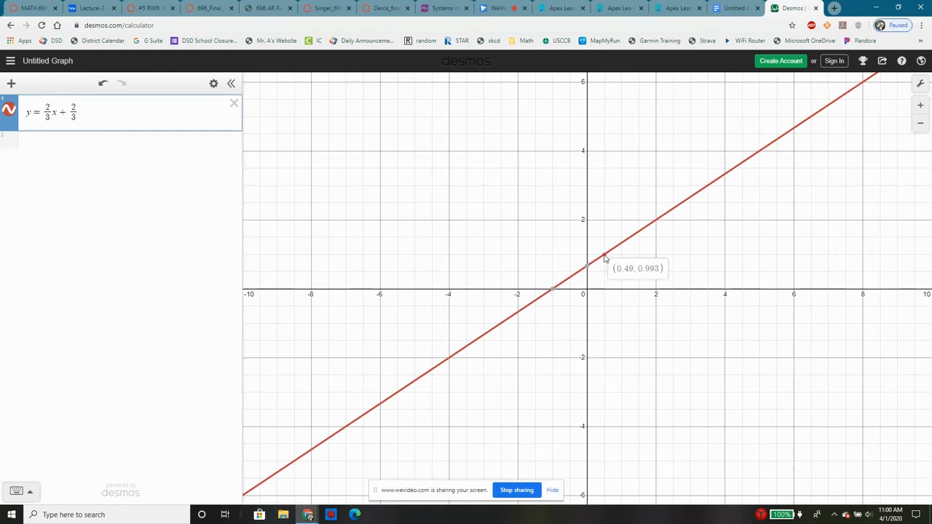
{"action": "scroll", "coordinate": [603, 261], "scroll_direction": "up", "scroll_amount": 3}
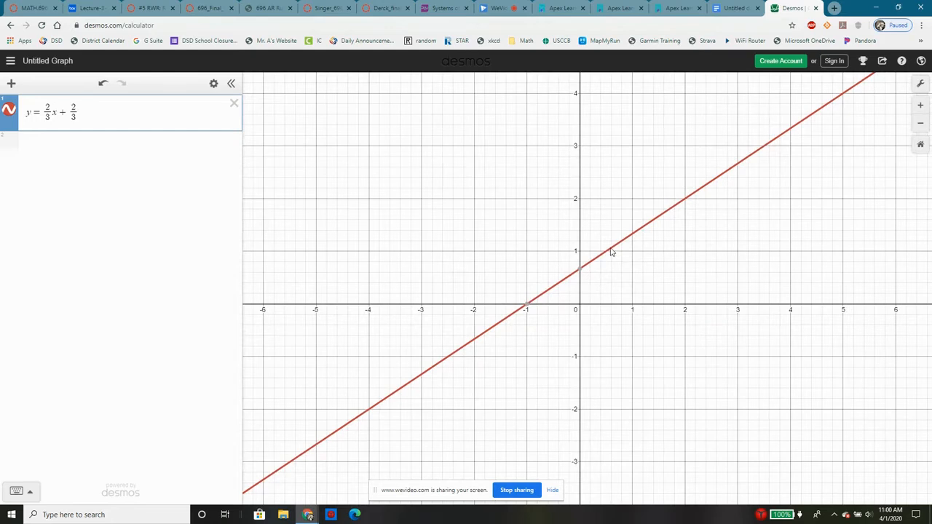
{"action": "mouse_move", "coordinate": [528, 311]}
Step: Graph y = −4x + 24 as the second equation and display the coordinates of its y-intercept
{"action": "left_click", "coordinate": [79, 146]}
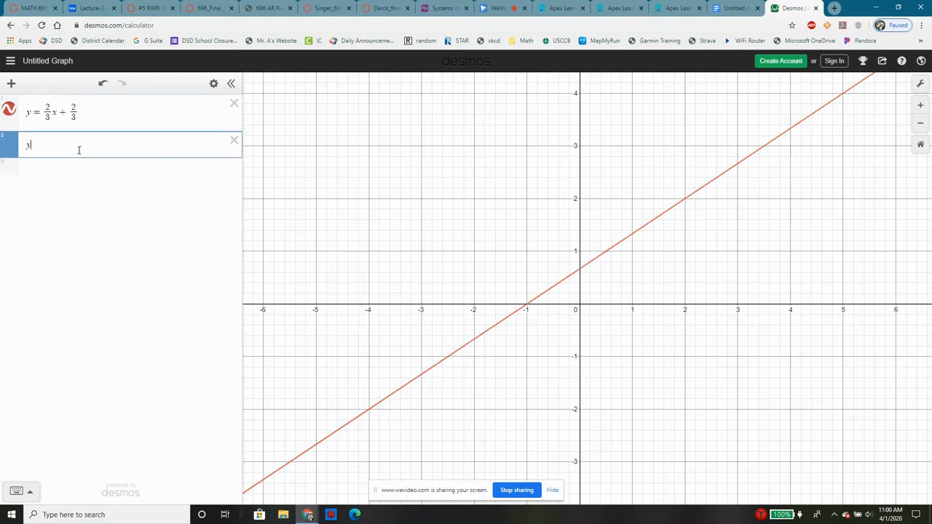
{"action": "type", "text": "y=-4x+24"}
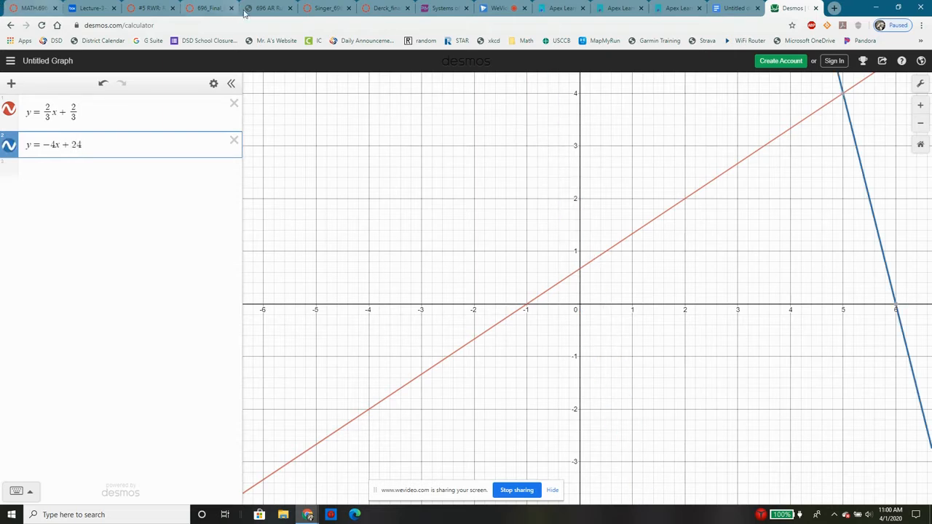
{"action": "left_click_drag", "start_coordinate": [816, 235], "coordinate": [751, 340]}
{"action": "scroll", "coordinate": [721, 249], "scroll_direction": "down", "scroll_amount": 5}
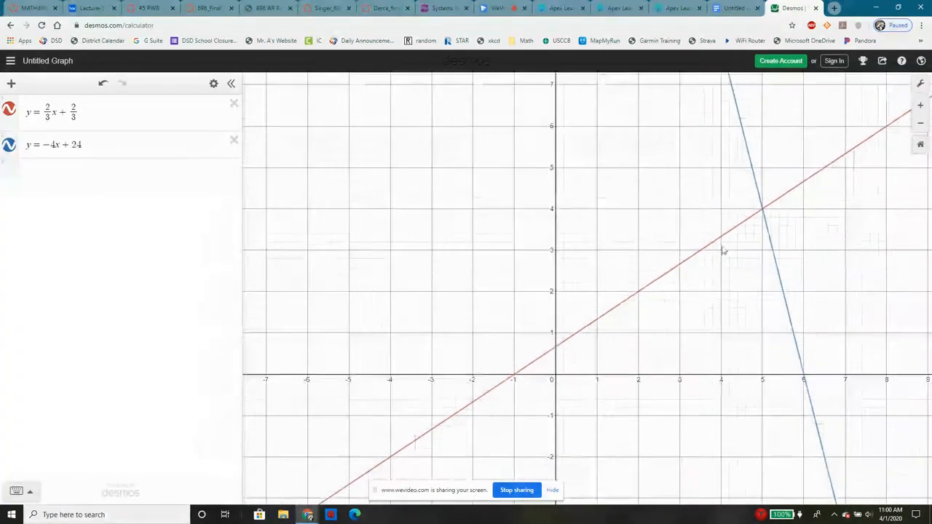
{"action": "left_click_drag", "start_coordinate": [650, 182], "coordinate": [644, 312]}
{"action": "scroll", "coordinate": [614, 174], "scroll_direction": "down", "scroll_amount": 3}
{"action": "left_click_drag", "start_coordinate": [633, 143], "coordinate": [660, 301]}
{"action": "left_click_drag", "start_coordinate": [681, 111], "coordinate": [668, 200]}
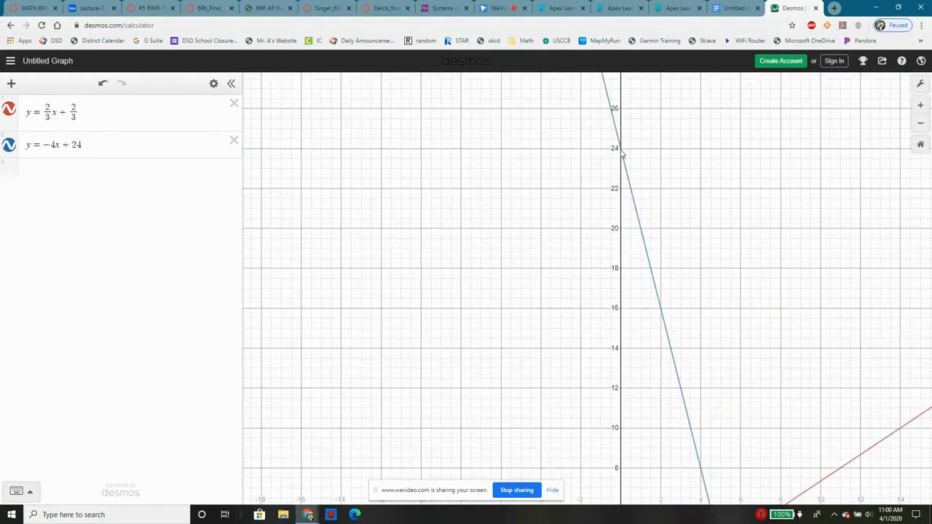
{"action": "left_click", "coordinate": [621, 152]}
{"action": "mouse_move", "coordinate": [620, 149]}
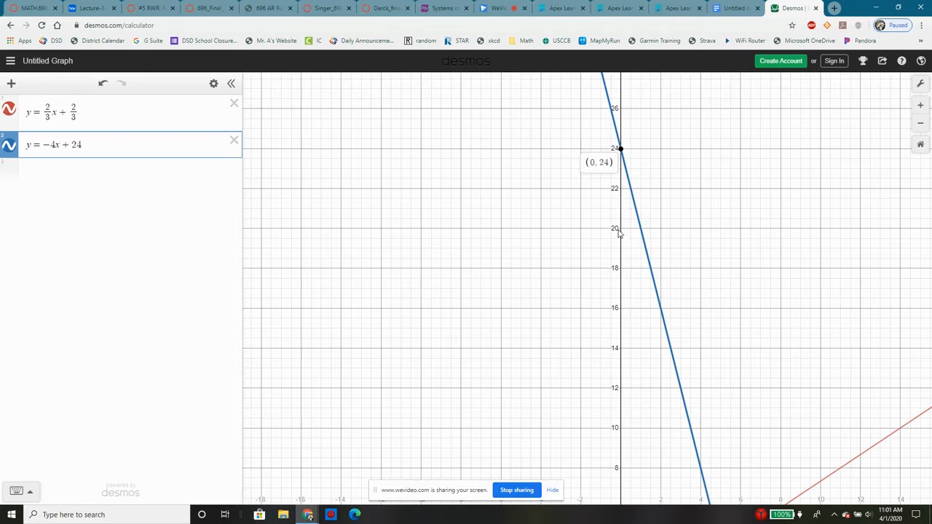
{"action": "mouse_move", "coordinate": [641, 230]}
Step: Check the coordinates of the point where the two lines intersect
{"action": "left_click_drag", "start_coordinate": [804, 416], "coordinate": [675, 39]}
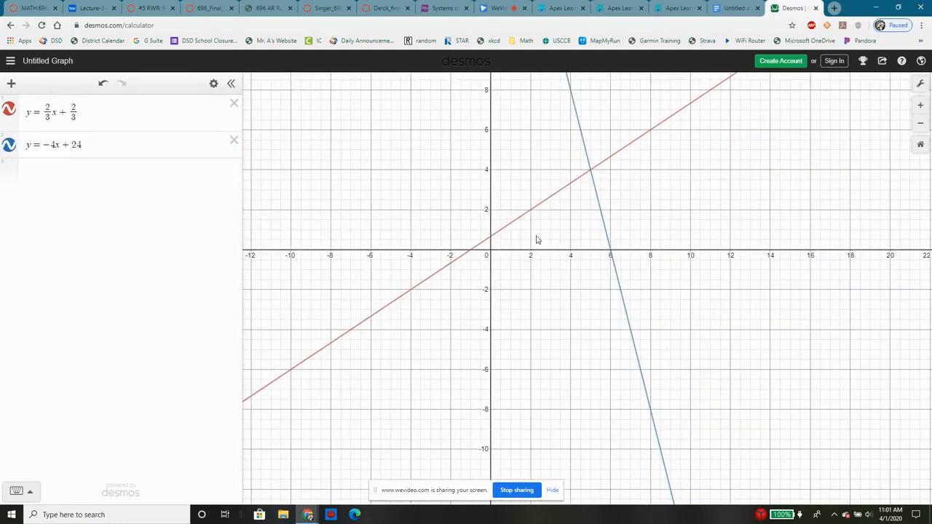
{"action": "scroll", "coordinate": [546, 240], "scroll_direction": "up", "scroll_amount": 5}
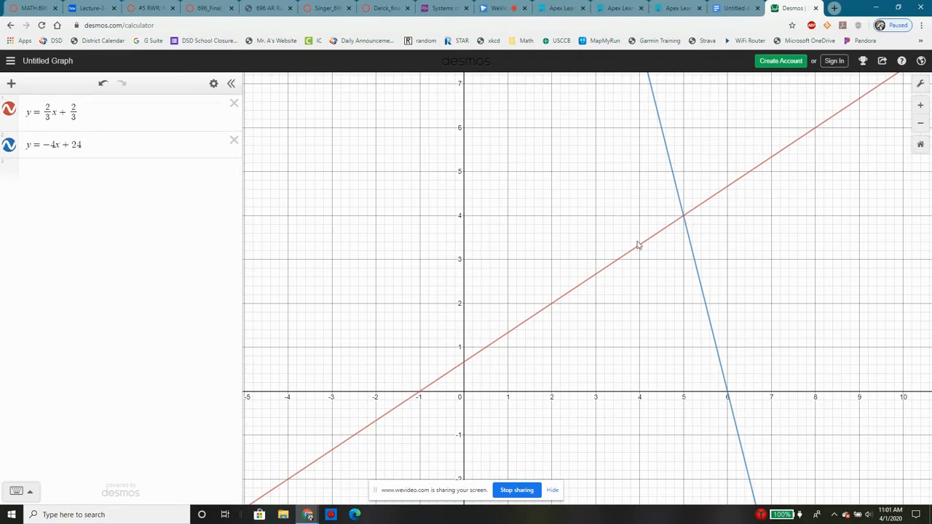
{"action": "left_click", "coordinate": [682, 218]}
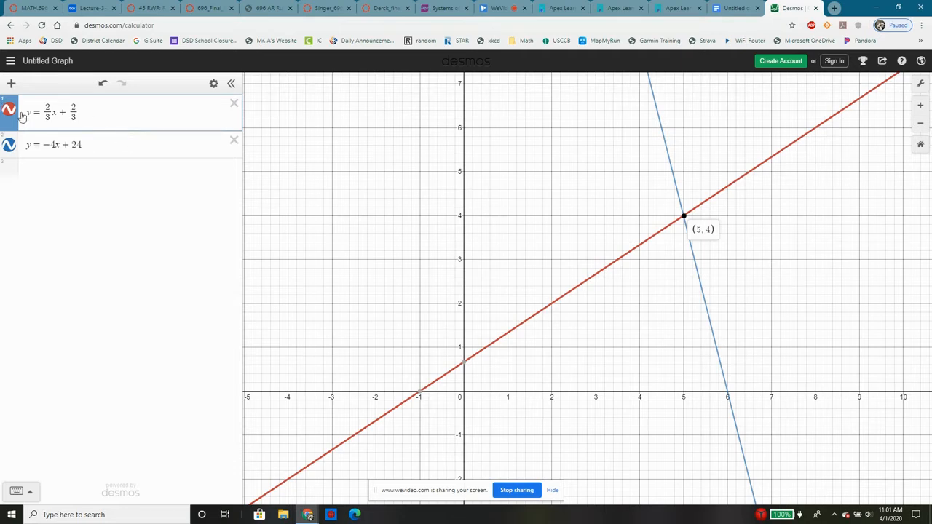
{"action": "left_click", "coordinate": [791, 268]}
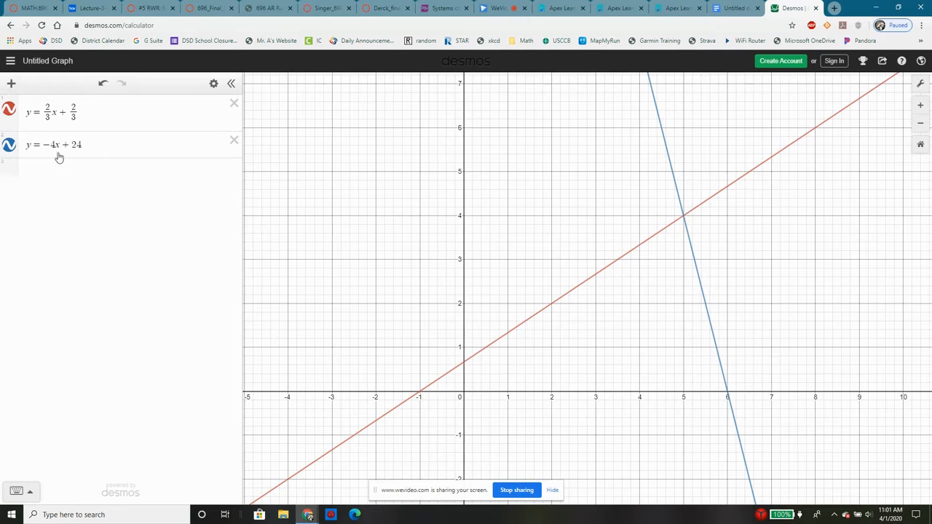
Step: Hide the graph of y = 2/3x + 2/3 and graph y = −4x − 5 as the third equation
{"action": "left_click", "coordinate": [46, 170]}
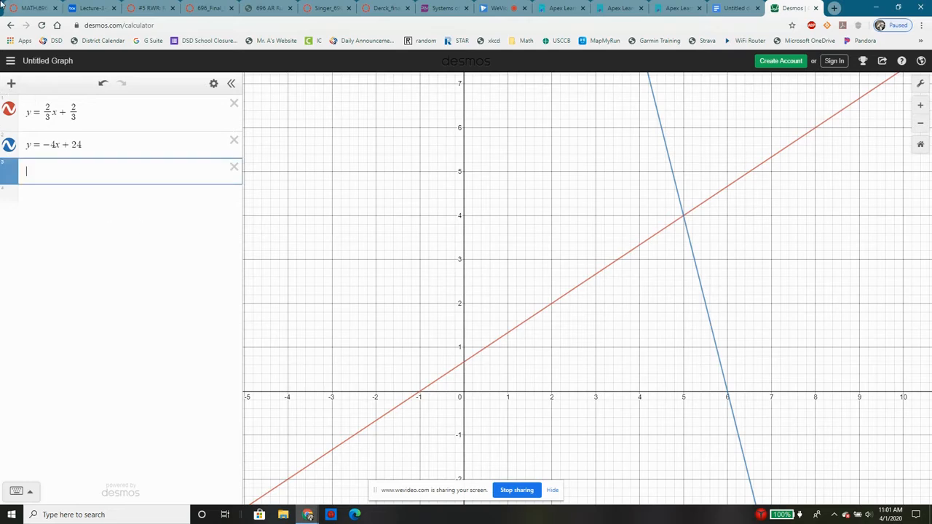
{"action": "left_click", "coordinate": [8, 111]}
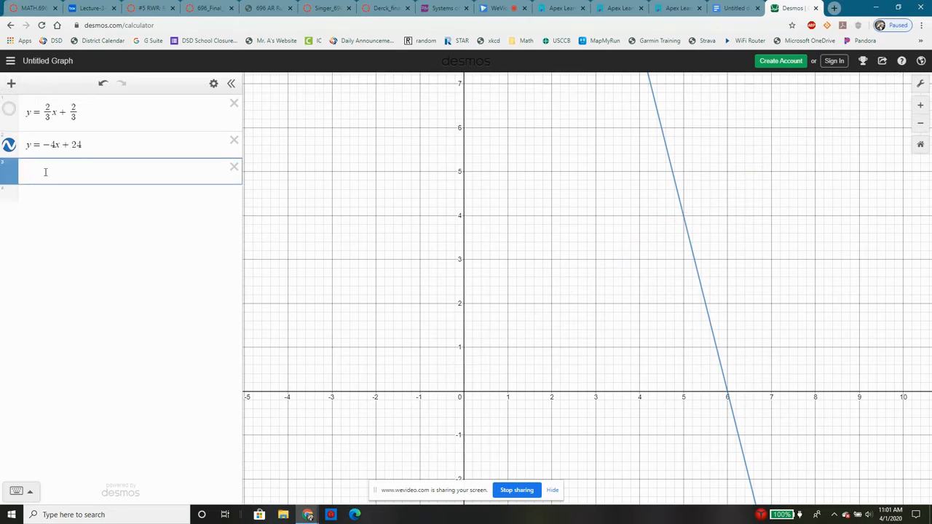
{"action": "type", "text": "y=-4x-5"}
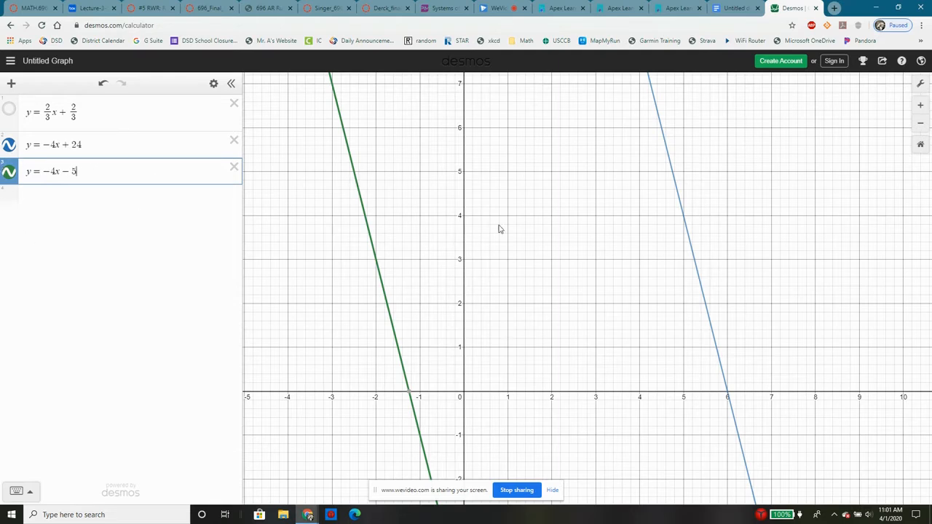
Step: Compare the lines y = −4x + 24 and y = −4x − 5 at wide and close scales for any intersection
{"action": "scroll", "coordinate": [549, 336], "scroll_direction": "up", "scroll_amount": 1}
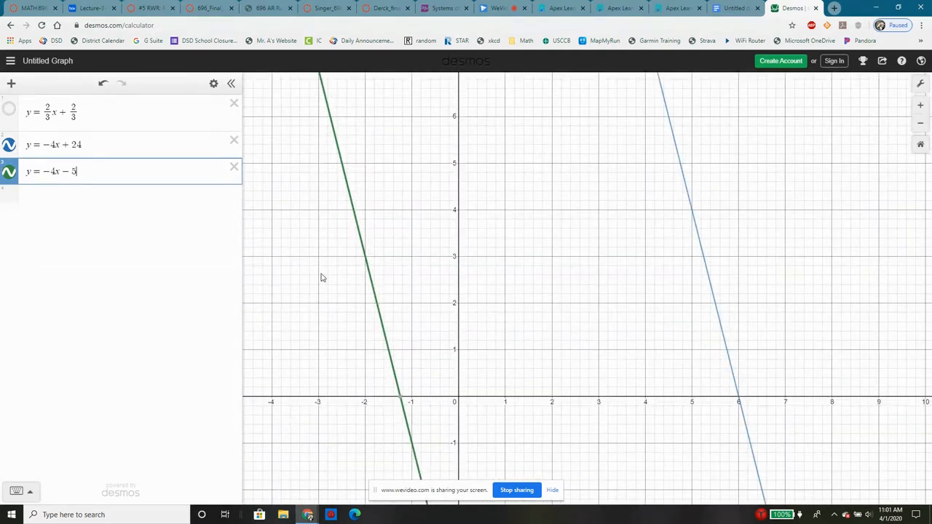
{"action": "scroll", "coordinate": [586, 257], "scroll_direction": "down", "scroll_amount": 5}
{"action": "scroll", "coordinate": [585, 285], "scroll_direction": "down", "scroll_amount": 8}
{"action": "scroll", "coordinate": [561, 310], "scroll_direction": "down", "scroll_amount": 5}
{"action": "scroll", "coordinate": [580, 308], "scroll_direction": "down", "scroll_amount": 2}
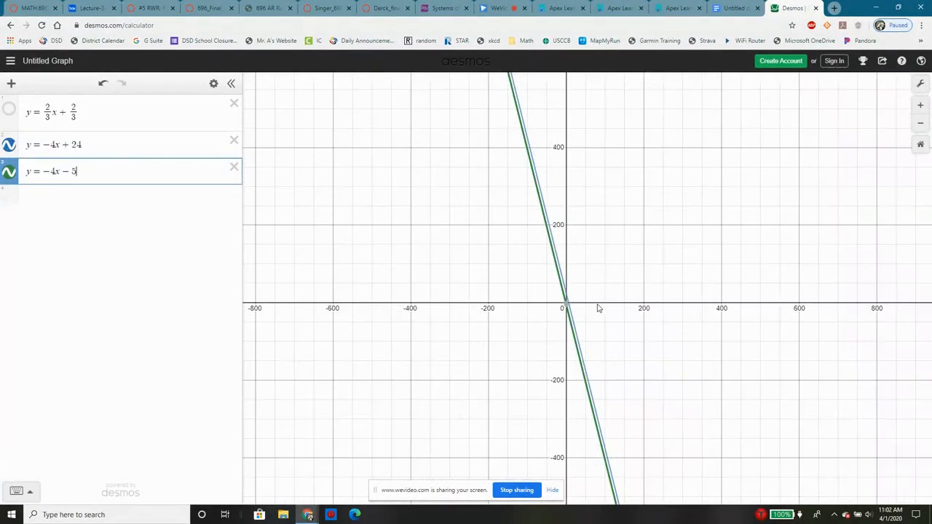
{"action": "scroll", "coordinate": [598, 308], "scroll_direction": "down", "scroll_amount": 1}
{"action": "scroll", "coordinate": [587, 309], "scroll_direction": "down", "scroll_amount": 2}
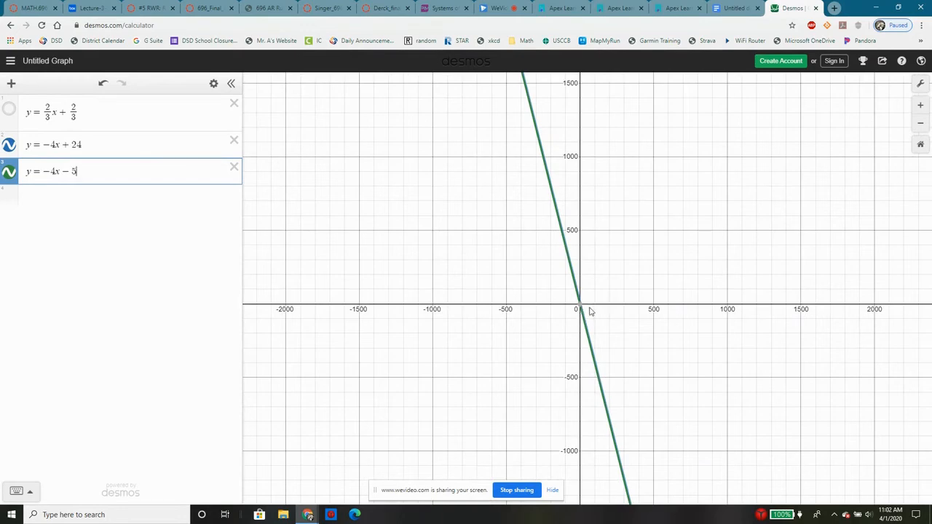
{"action": "scroll", "coordinate": [587, 307], "scroll_direction": "up", "scroll_amount": 6}
{"action": "scroll", "coordinate": [580, 303], "scroll_direction": "up", "scroll_amount": 8}
{"action": "scroll", "coordinate": [581, 306], "scroll_direction": "up", "scroll_amount": 3}
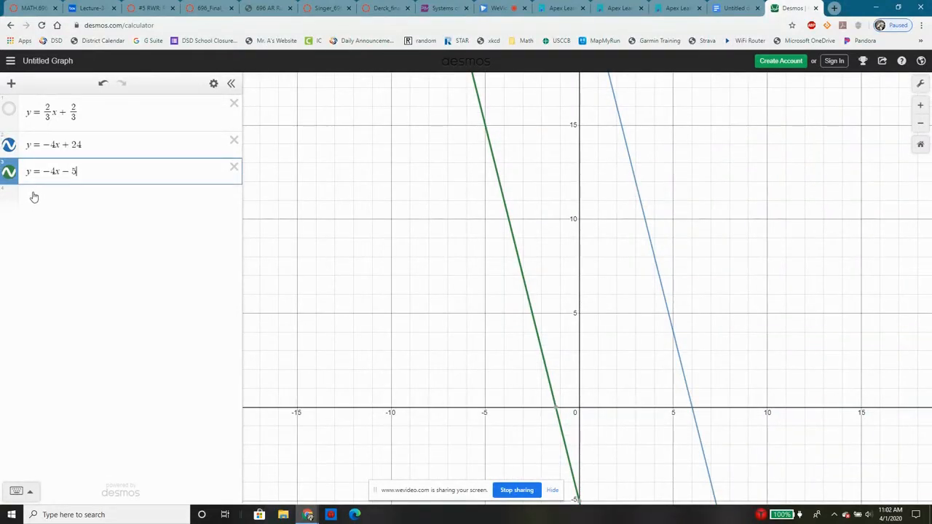
Step: Hide the graph of y = −4x + 24 and graph 4x + y = −5 as the fourth equation
{"action": "left_click", "coordinate": [8, 143]}
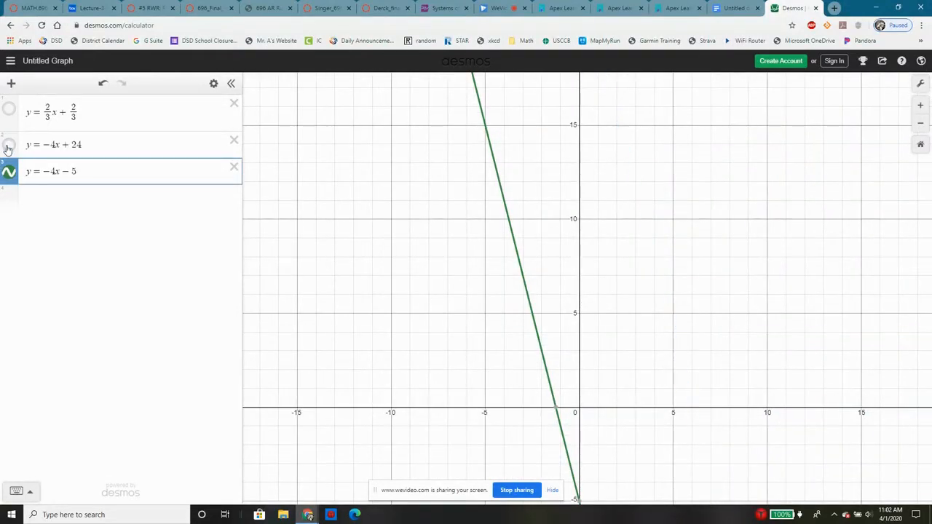
{"action": "left_click", "coordinate": [67, 200]}
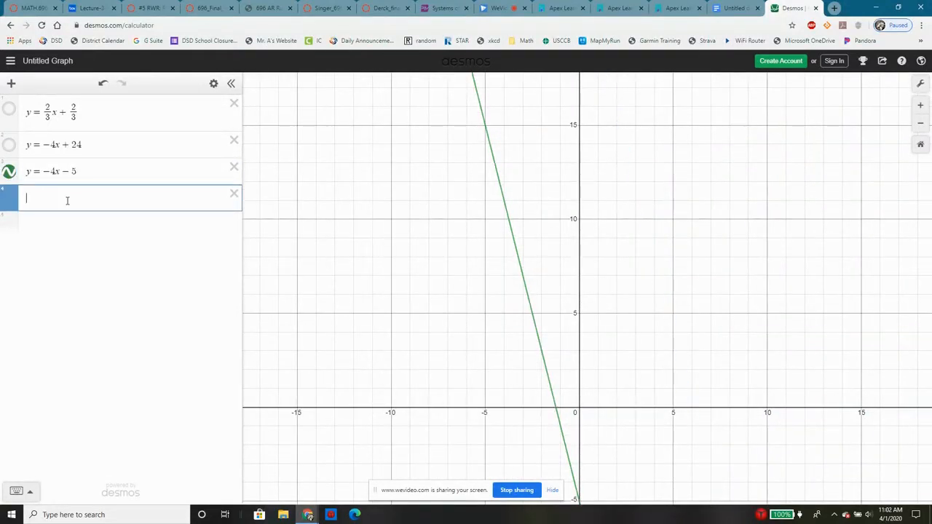
{"action": "type", "text": "4x "}
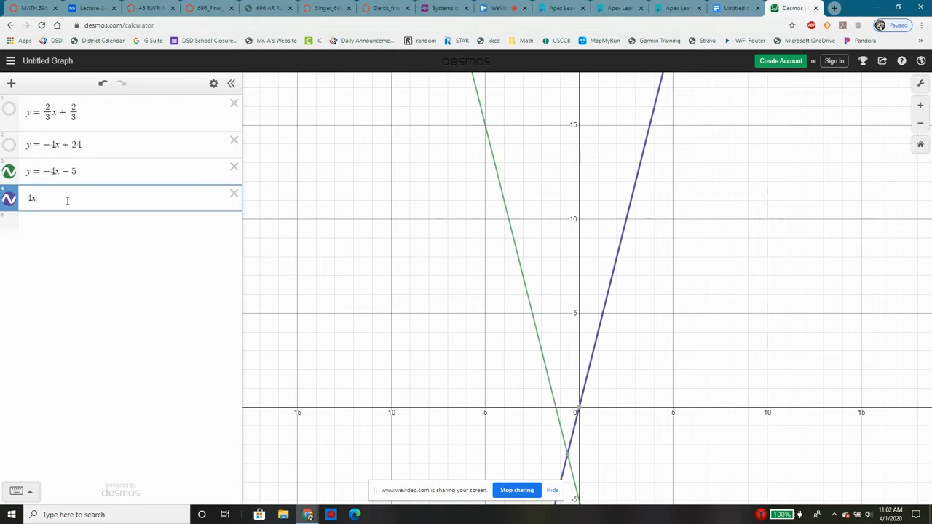
{"action": "type", "text": "+ "}
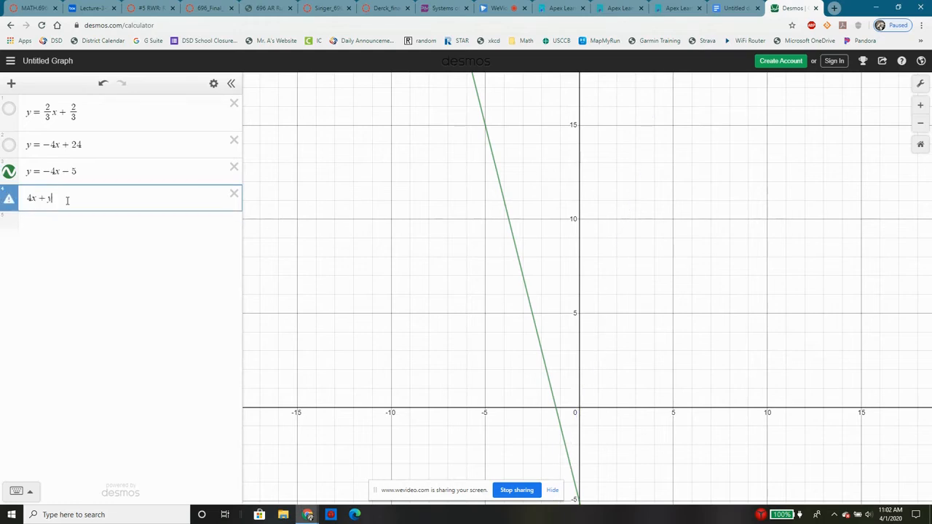
{"action": "type", "text": "y = -5"}
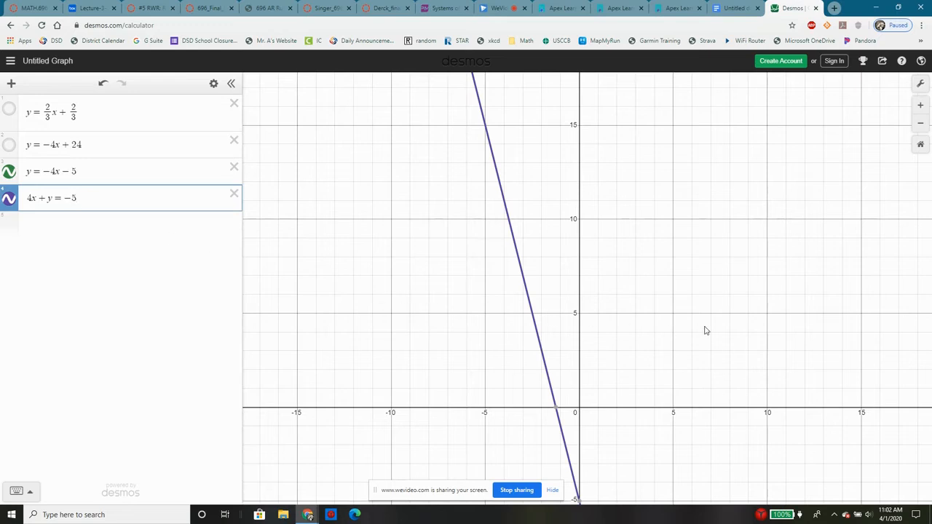
Step: Turn on Projector Mode for the graph to thicken the lines and enlarge the text
{"action": "left_click_drag", "start_coordinate": [601, 412], "coordinate": [631, 280]}
{"action": "scroll", "coordinate": [630, 279], "scroll_direction": "down", "scroll_amount": 3}
{"action": "scroll", "coordinate": [631, 280], "scroll_direction": "up", "scroll_amount": 2}
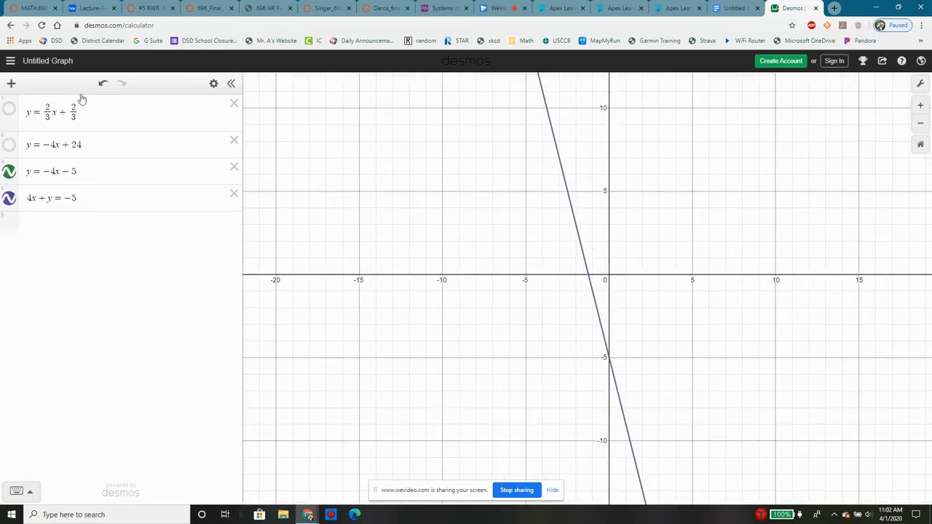
{"action": "scroll", "coordinate": [660, 319], "scroll_direction": "up", "scroll_amount": 1}
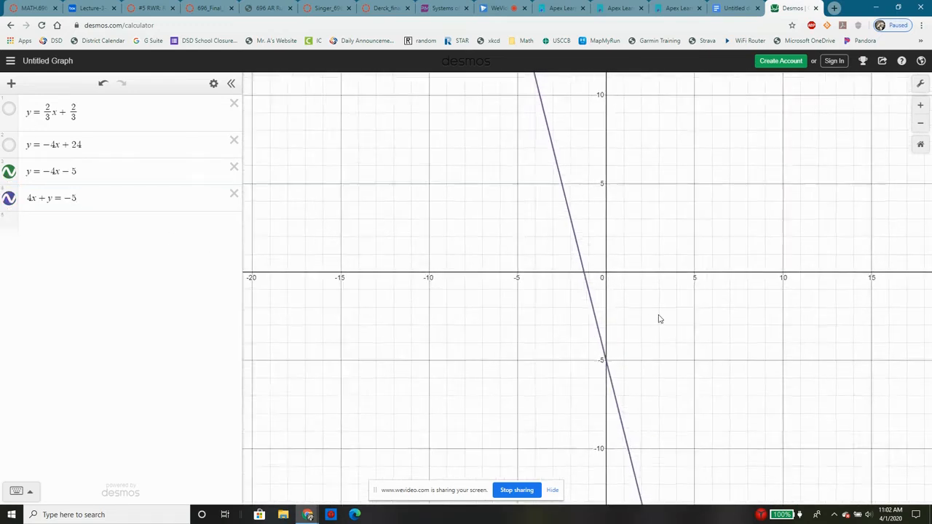
{"action": "scroll", "coordinate": [660, 319], "scroll_direction": "up", "scroll_amount": 1}
{"action": "left_click", "coordinate": [921, 83]}
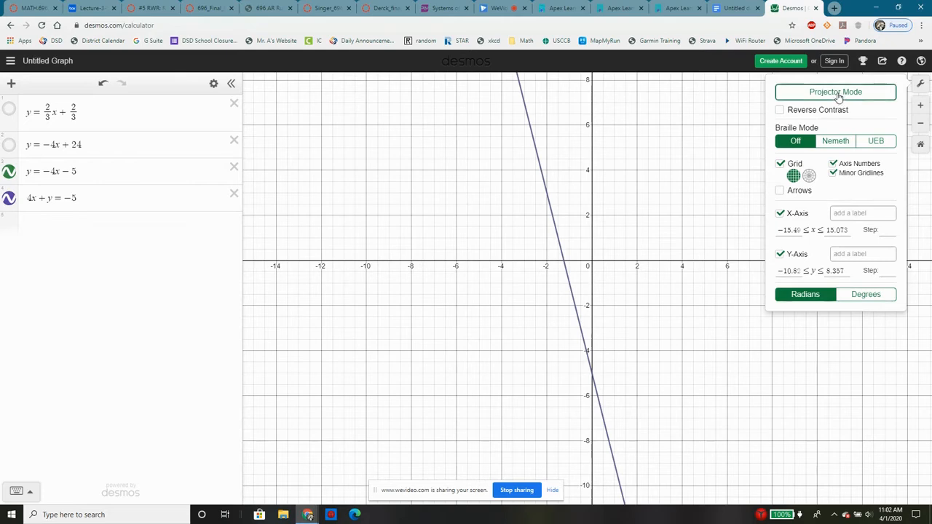
{"action": "left_click", "coordinate": [837, 93]}
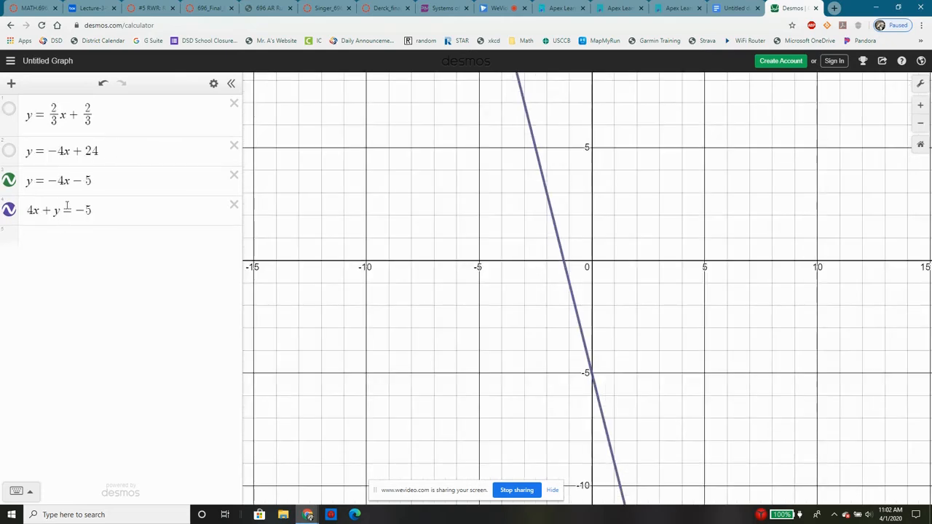
Step: Compare the graphs of y = −4x − 5 and 4x + y = −5 by hiding and showing each in turn
{"action": "left_click", "coordinate": [9, 212]}
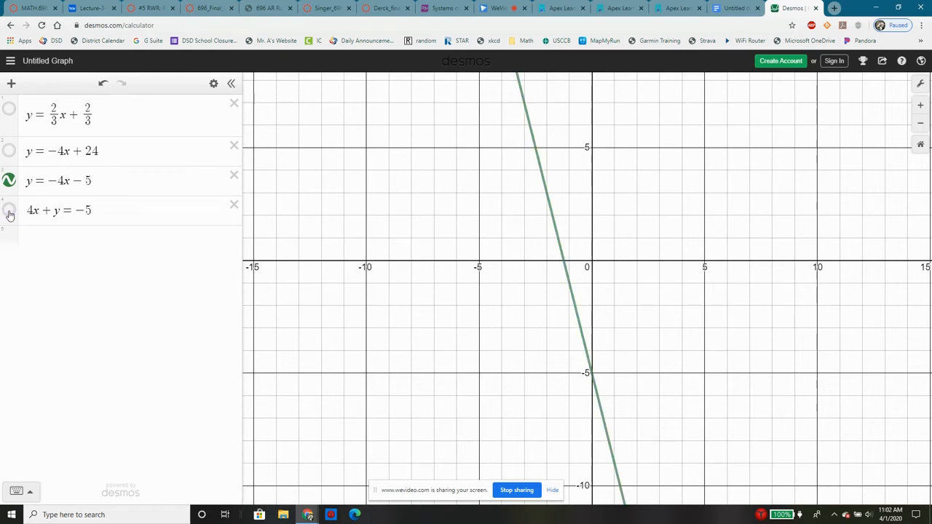
{"action": "left_click", "coordinate": [9, 211]}
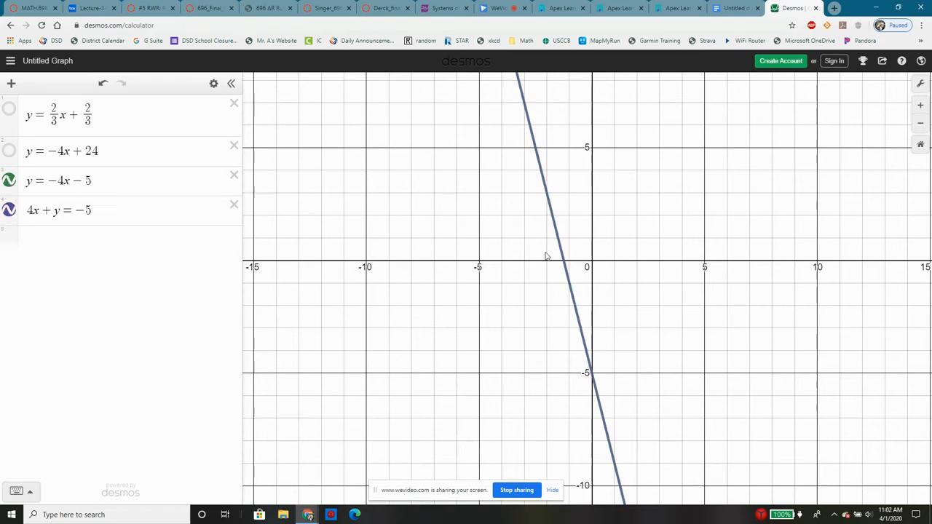
{"action": "left_click", "coordinate": [10, 180]}
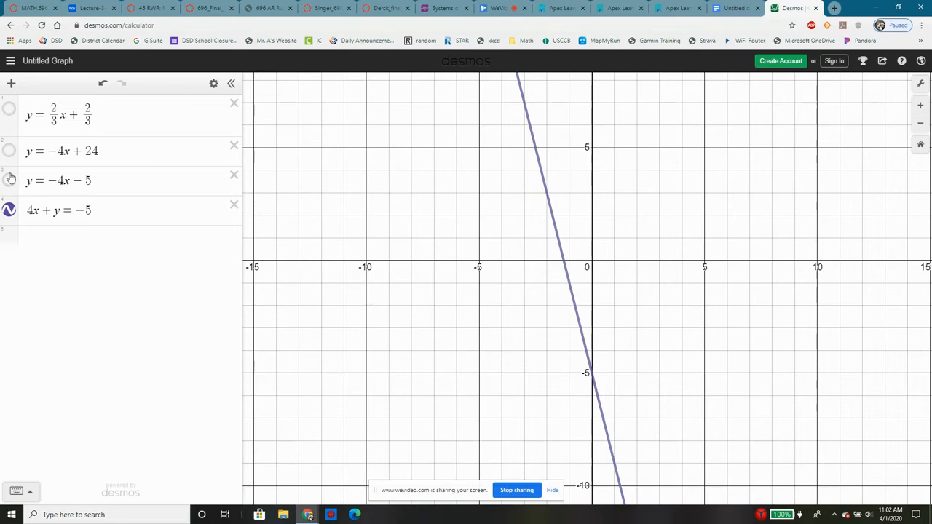
{"action": "left_click", "coordinate": [9, 180]}
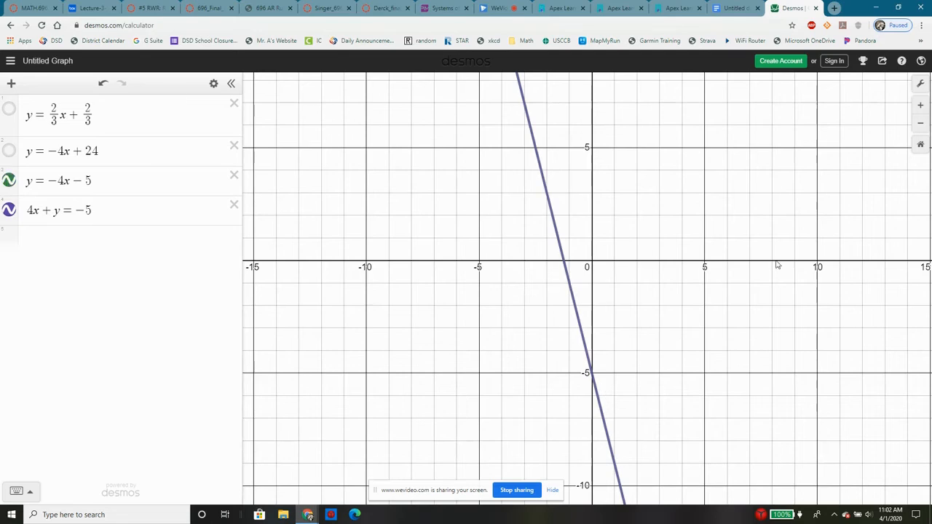
{"action": "left_click", "coordinate": [9, 181]}
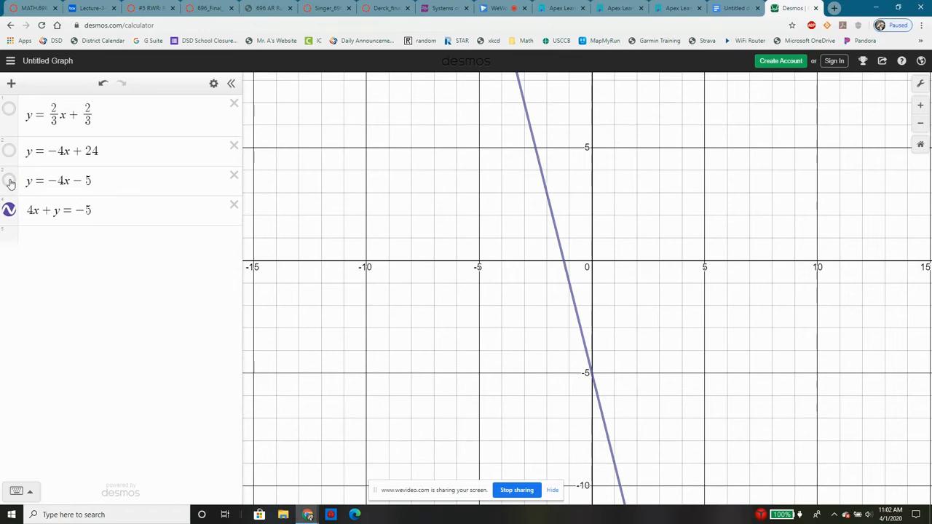
{"action": "left_click", "coordinate": [9, 181]}
{"action": "left_click", "coordinate": [10, 180]}
{"action": "left_click", "coordinate": [10, 181]}
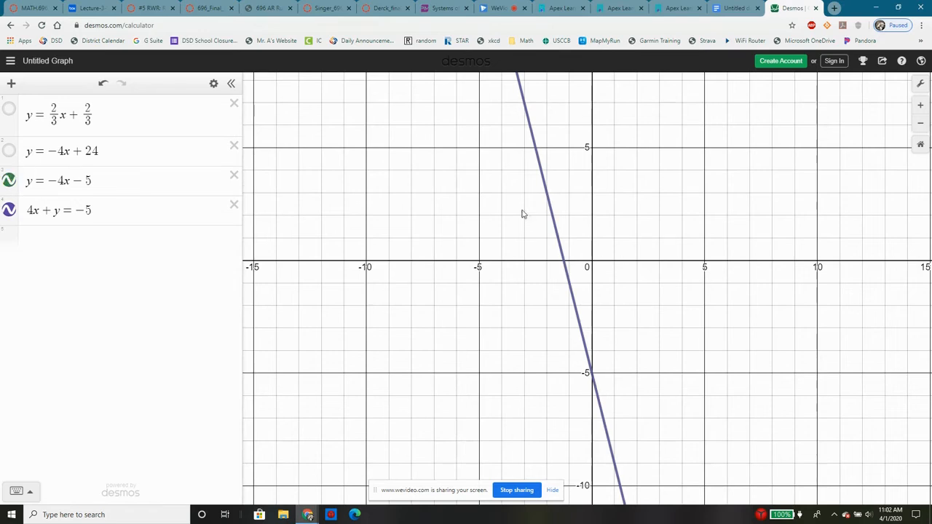
{"action": "scroll", "coordinate": [574, 306], "scroll_direction": "up", "scroll_amount": 2}
{"action": "scroll", "coordinate": [579, 341], "scroll_direction": "up", "scroll_amount": 1}
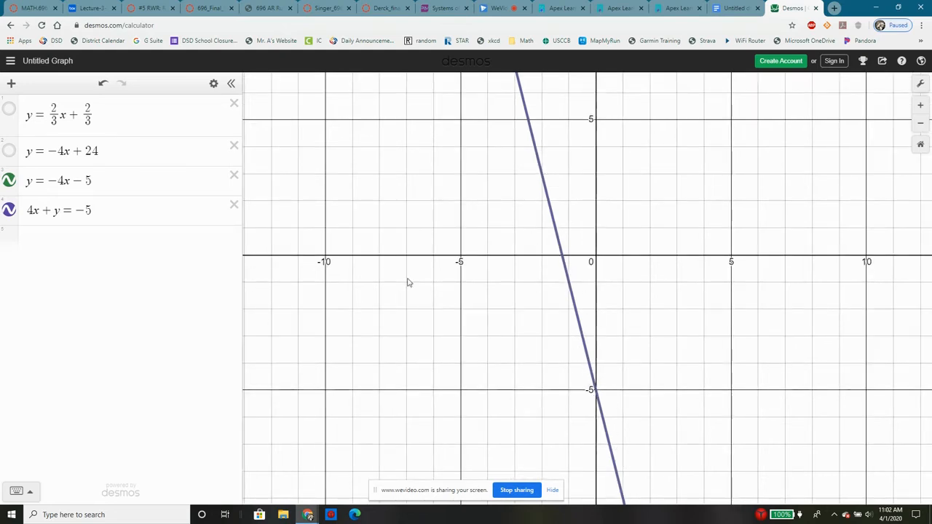
{"action": "scroll", "coordinate": [574, 258], "scroll_direction": "down", "scroll_amount": 5}
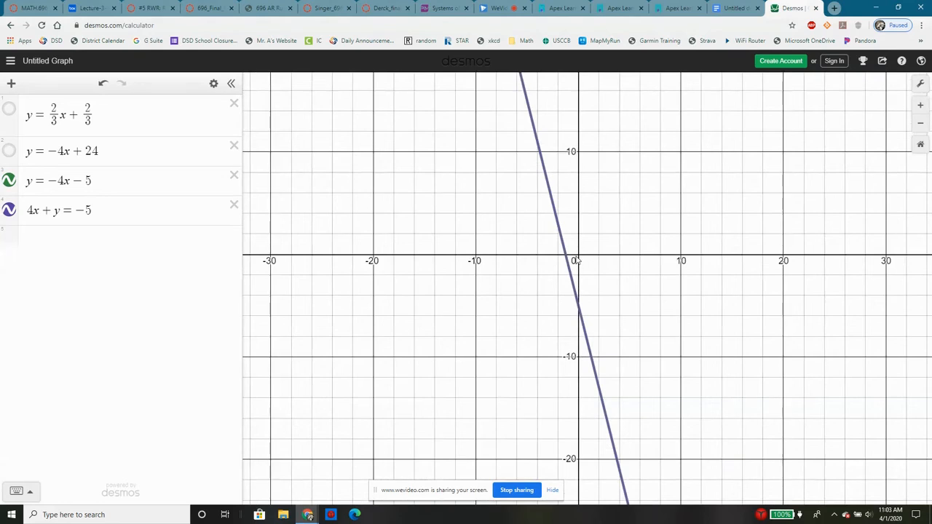
Step: Hide the graphs of 4x + y = −5 and y = −4x − 5 and show y = −4x + 24 and y = 2/3x + 2/3
{"action": "left_click", "coordinate": [9, 210]}
{"action": "left_click", "coordinate": [9, 180]}
{"action": "left_click", "coordinate": [9, 151]}
{"action": "left_click", "coordinate": [9, 108]}
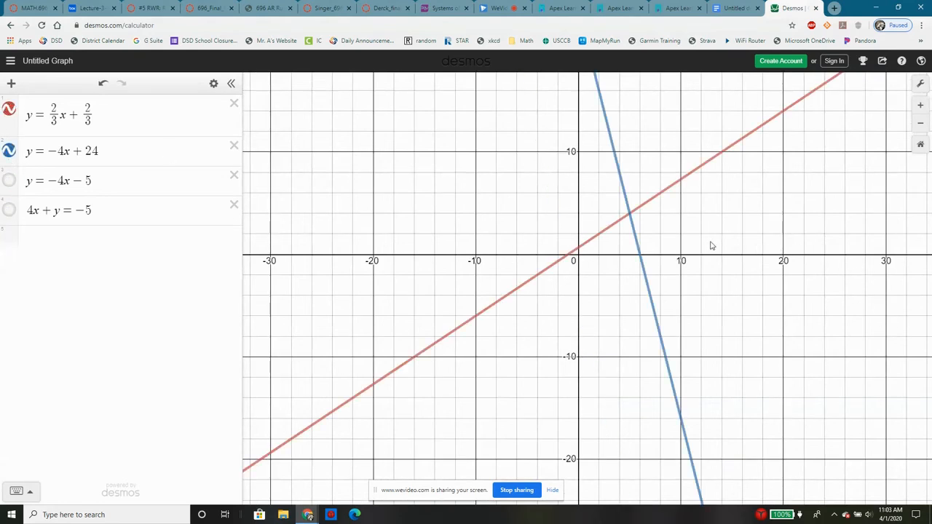
Step: Examine the intersection point of y = 2/3x + 2/3 and y = −4x + 24
{"action": "scroll", "coordinate": [680, 236], "scroll_direction": "up", "scroll_amount": 4}
{"action": "left_click", "coordinate": [596, 203]}
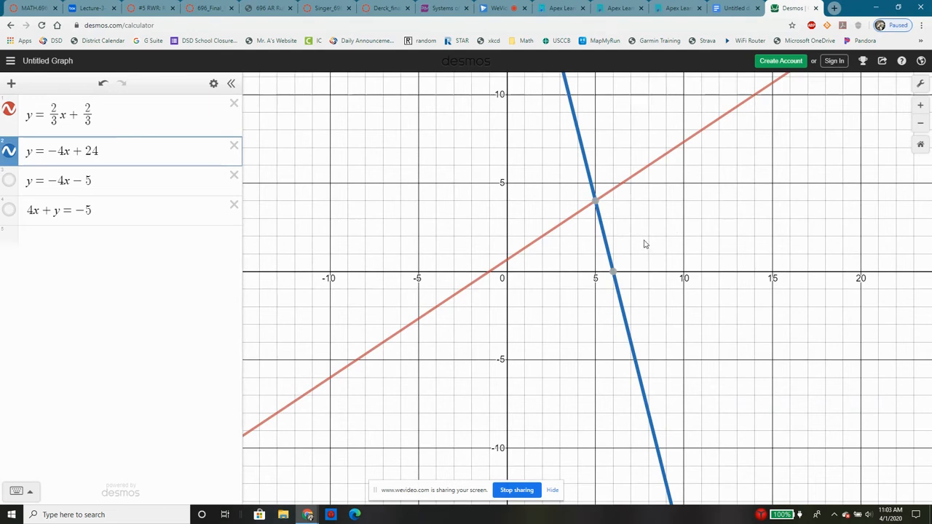
{"action": "left_click", "coordinate": [597, 201]}
Step: Add arrows to the axes and label the horizontal axis x and the vertical axis y
{"action": "left_click_drag", "start_coordinate": [628, 253], "coordinate": [684, 287]}
{"action": "scroll", "coordinate": [633, 268], "scroll_direction": "up", "scroll_amount": 3}
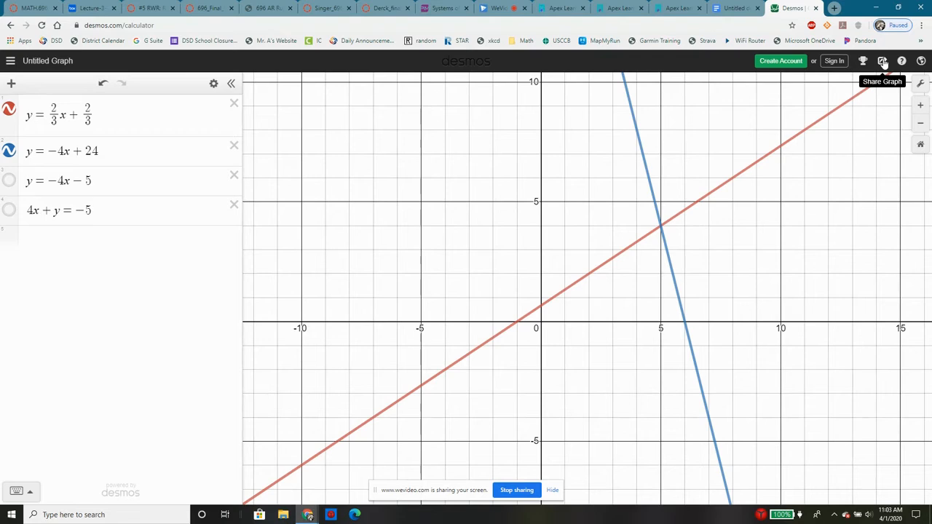
{"action": "scroll", "coordinate": [548, 322], "scroll_direction": "up", "scroll_amount": 3}
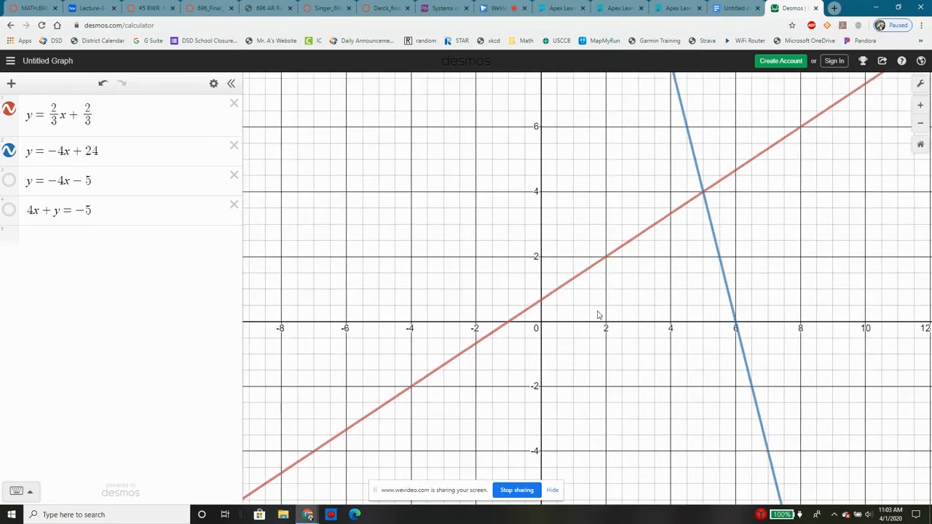
{"action": "left_click_drag", "start_coordinate": [632, 323], "coordinate": [603, 342]}
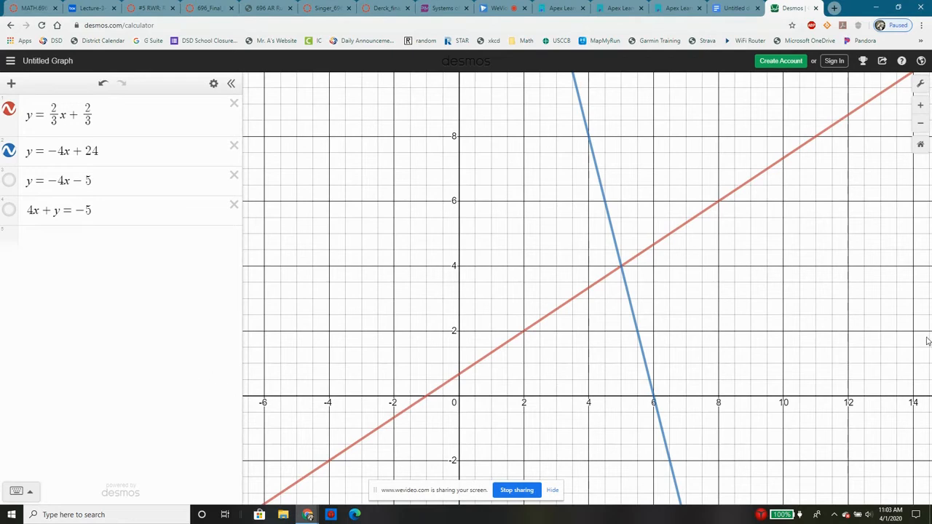
{"action": "left_click", "coordinate": [921, 84]}
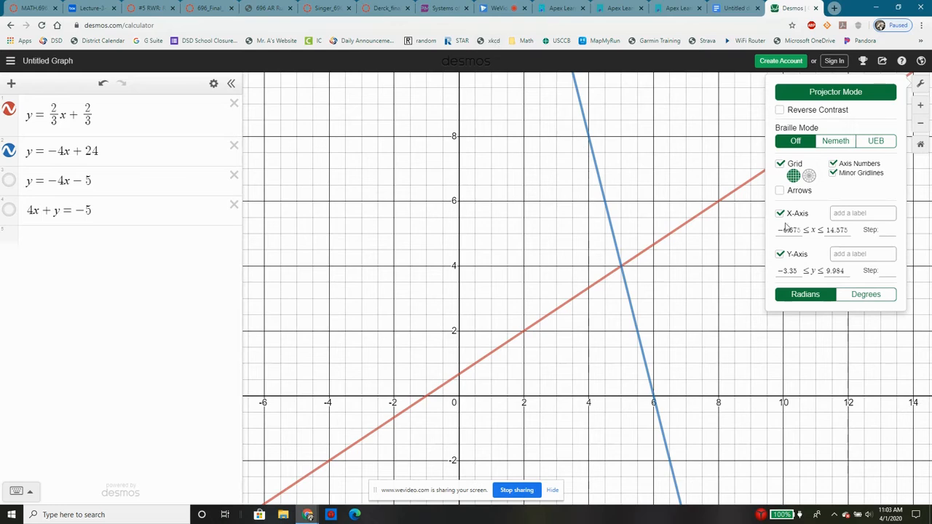
{"action": "left_click", "coordinate": [780, 191]}
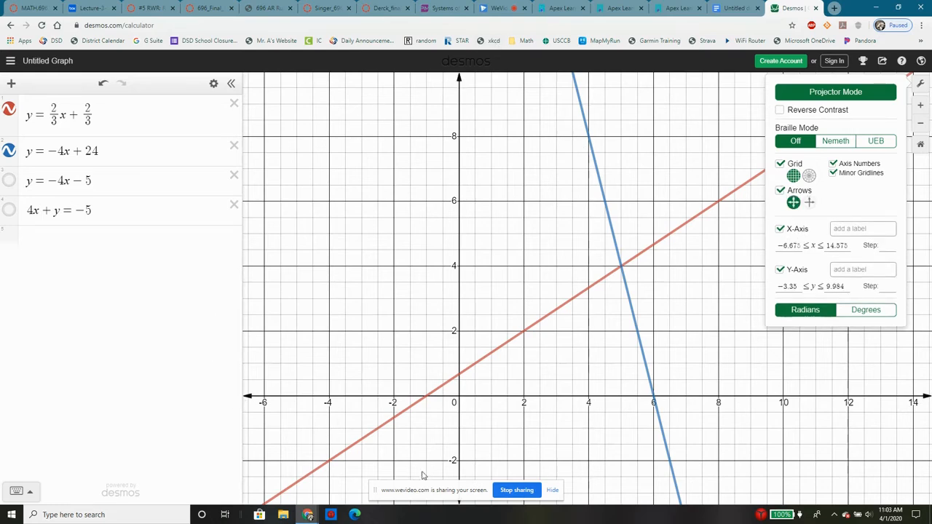
{"action": "left_click", "coordinate": [859, 229]}
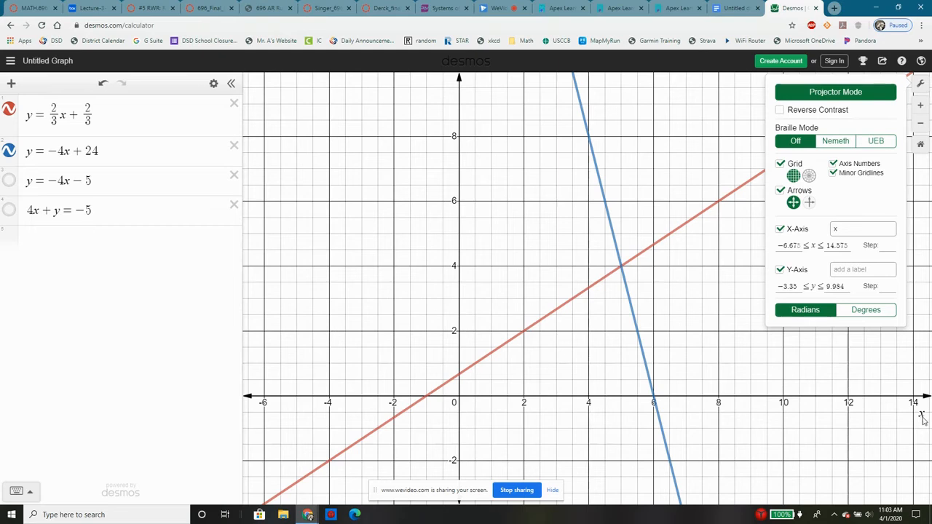
{"action": "left_click", "coordinate": [859, 270]}
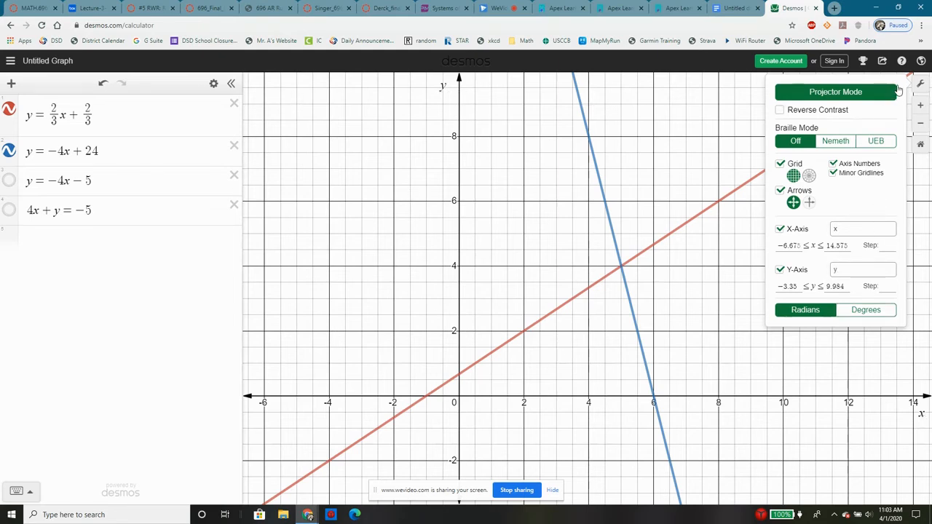
{"action": "left_click", "coordinate": [920, 83]}
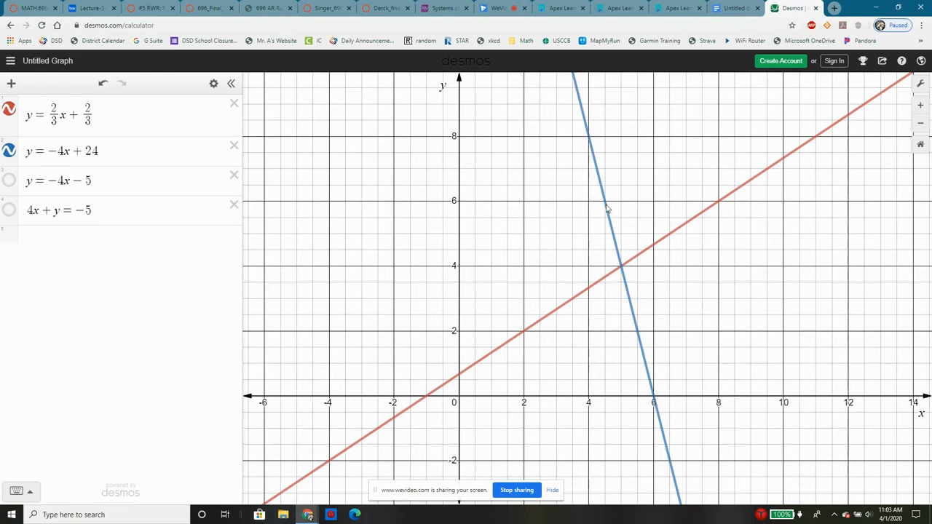
Step: Frame the graph so that both the lines' intersection and the y-intercept of y = −4x + 24 fit in view
{"action": "left_click_drag", "start_coordinate": [539, 230], "coordinate": [514, 204]}
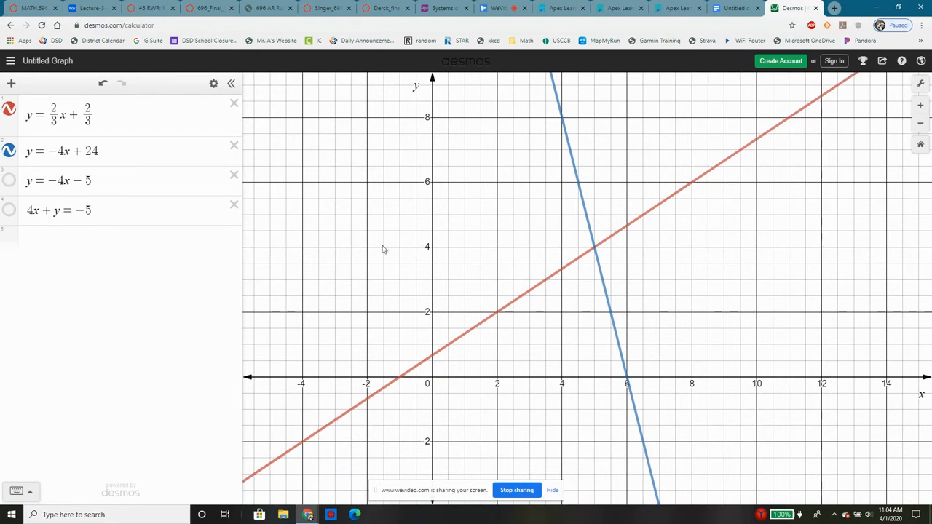
{"action": "scroll", "coordinate": [383, 249], "scroll_direction": "down", "scroll_amount": 3}
{"action": "scroll", "coordinate": [566, 354], "scroll_direction": "down", "scroll_amount": 2}
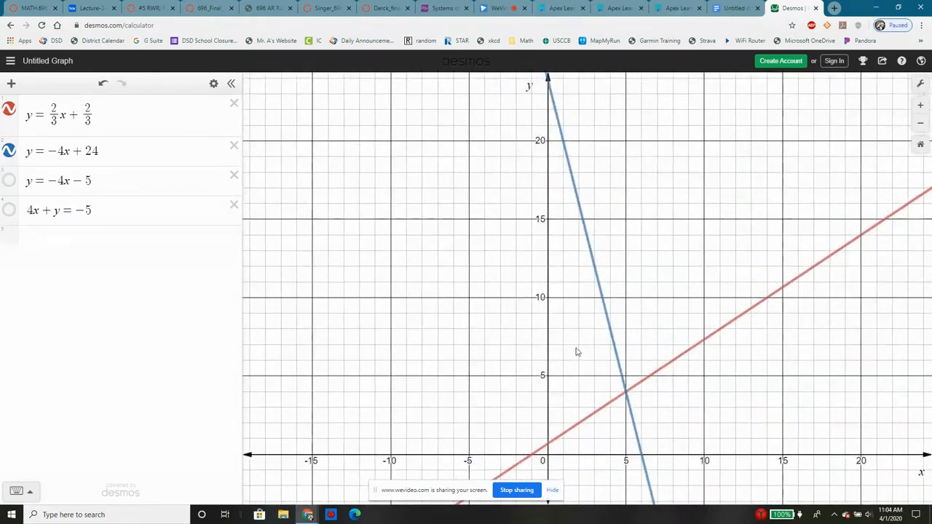
{"action": "scroll", "coordinate": [581, 341], "scroll_direction": "down", "scroll_amount": 2}
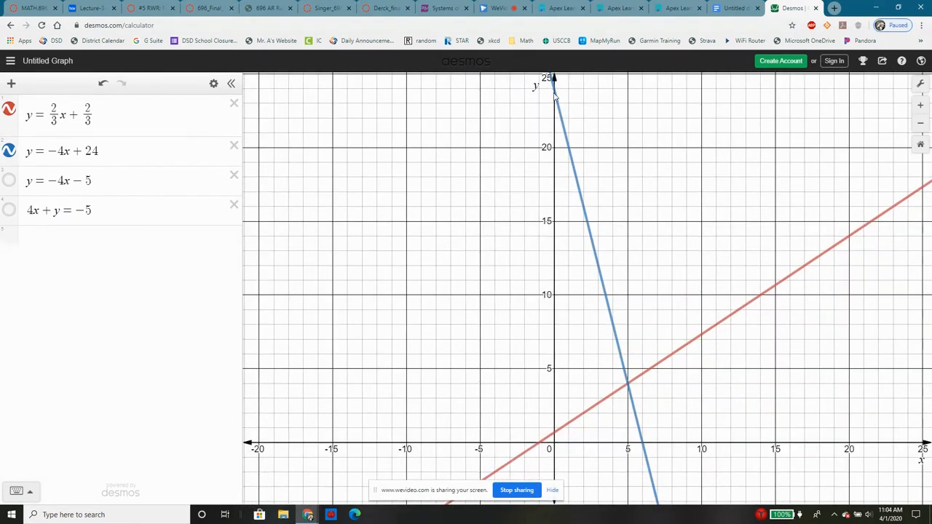
{"action": "left_click", "coordinate": [554, 96]}
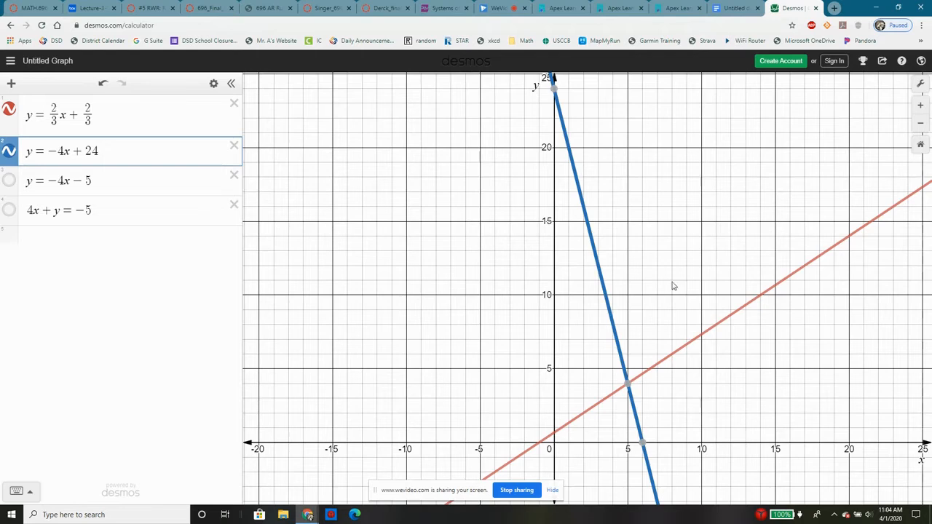
{"action": "left_click_drag", "start_coordinate": [674, 287], "coordinate": [677, 281]}
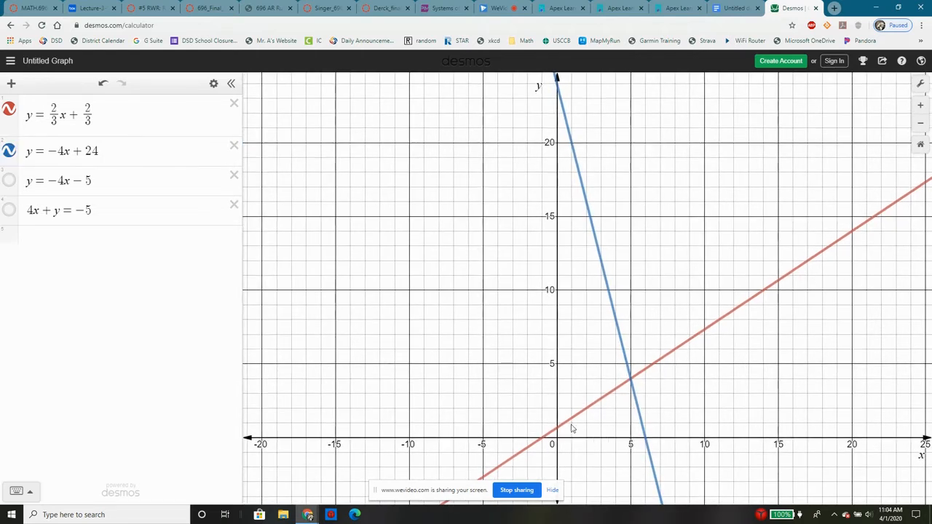
Step: Open the graph's image export and set the size to Medium Square and the line thickness to Medium
{"action": "left_click", "coordinate": [885, 63]}
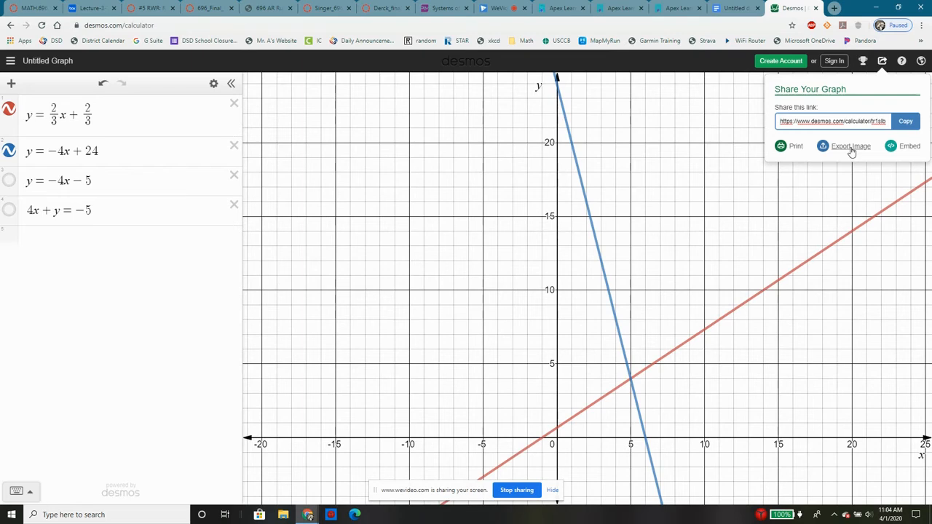
{"action": "left_click", "coordinate": [851, 148]}
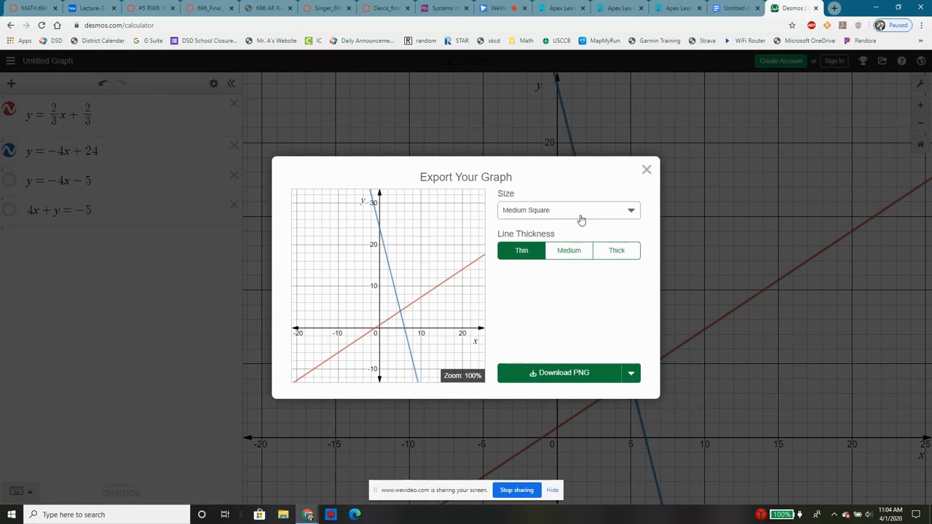
{"action": "left_click", "coordinate": [545, 212]}
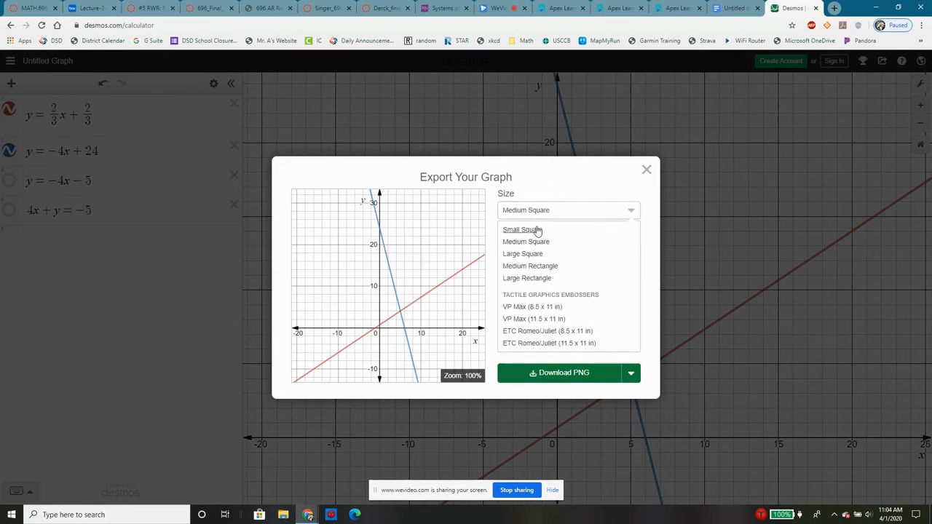
{"action": "left_click", "coordinate": [537, 230]}
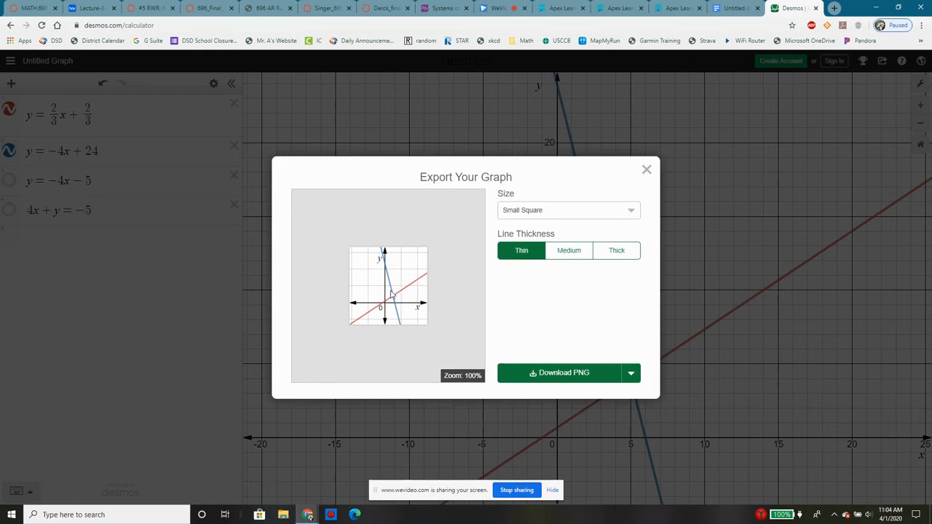
{"action": "left_click", "coordinate": [586, 213]}
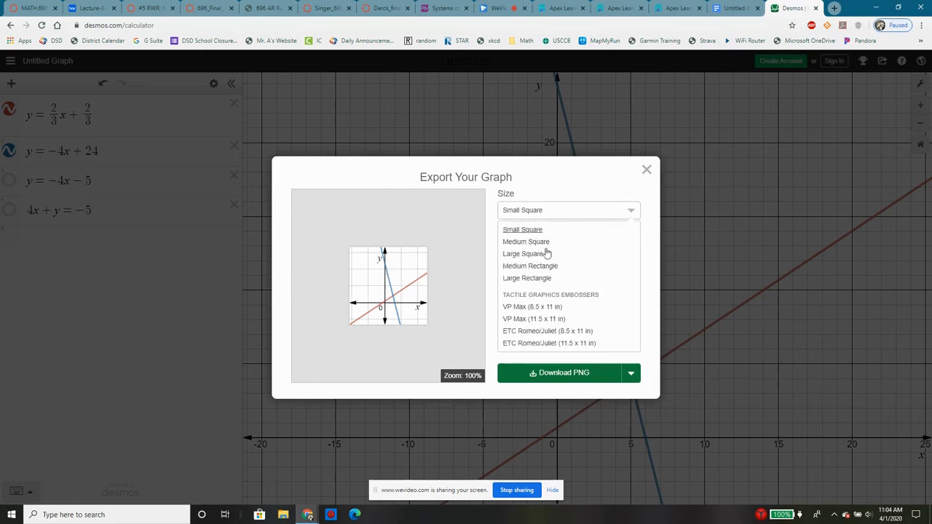
{"action": "left_click", "coordinate": [540, 244]}
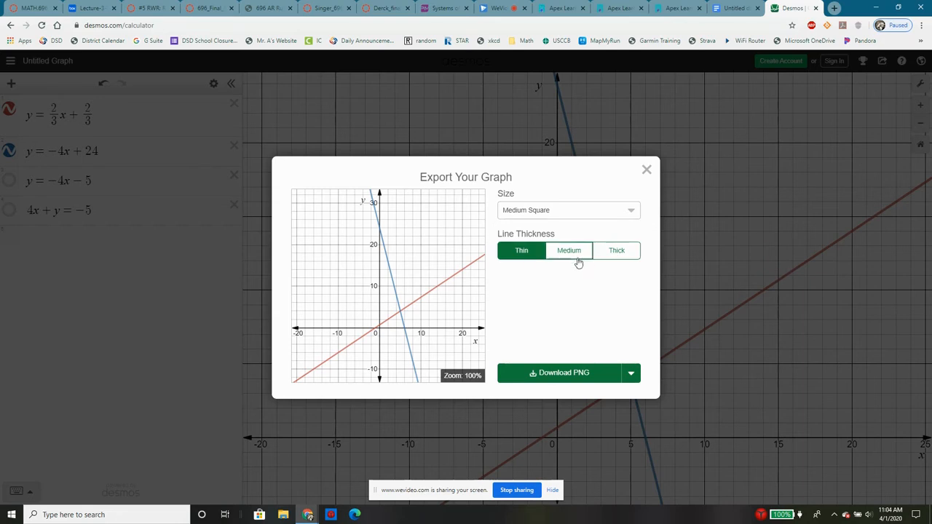
{"action": "left_click", "coordinate": [606, 258]}
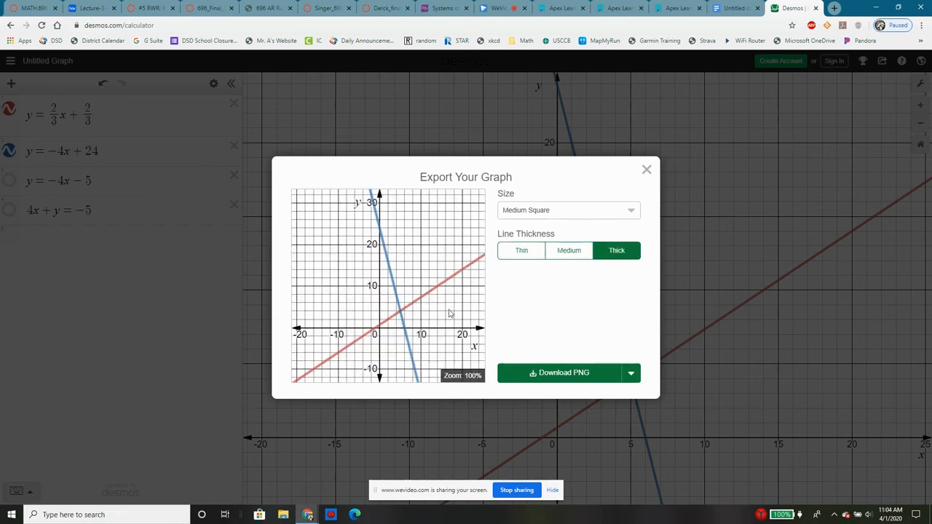
{"action": "left_click", "coordinate": [569, 261]}
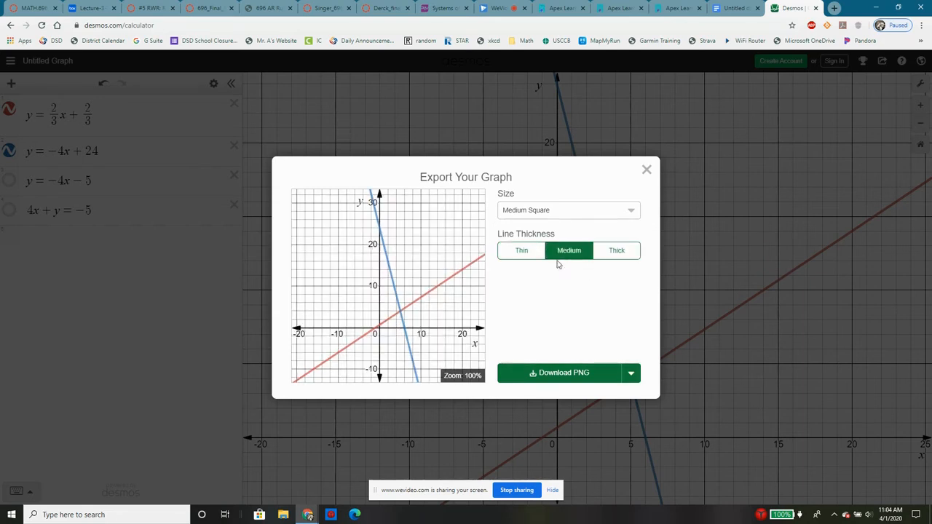
Step: Preview the export at the Large Rectangle and Medium Rectangle sizes, return to Medium Square, and check the alternative download format
{"action": "left_click", "coordinate": [574, 215]}
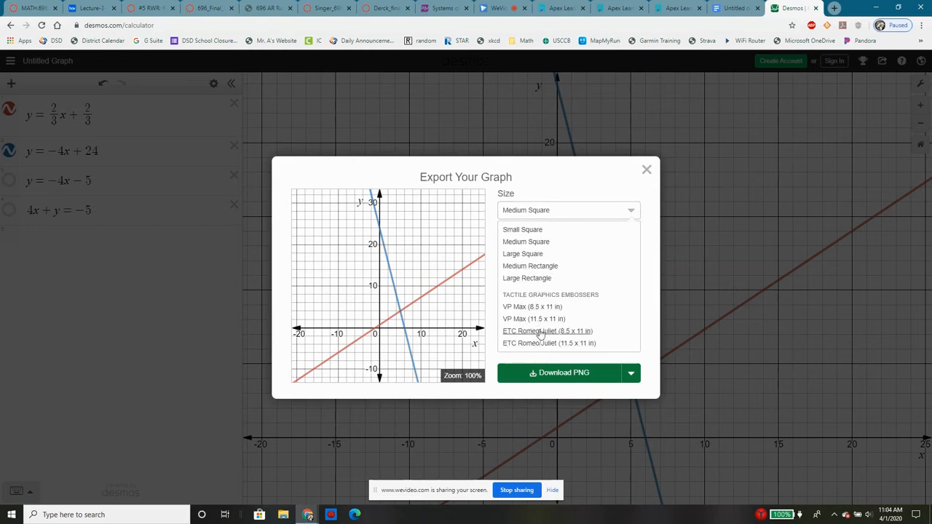
{"action": "left_click", "coordinate": [535, 279]}
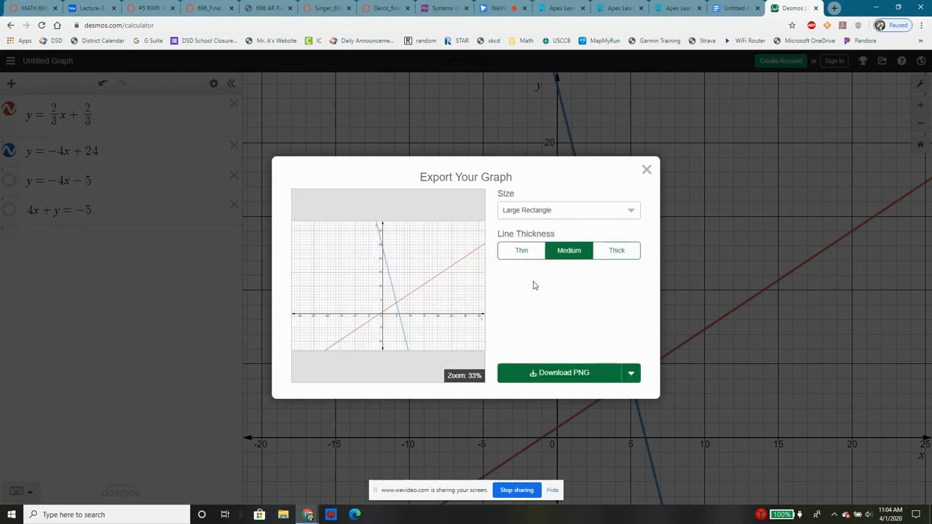
{"action": "left_click", "coordinate": [573, 216]}
{"action": "left_click", "coordinate": [545, 269]}
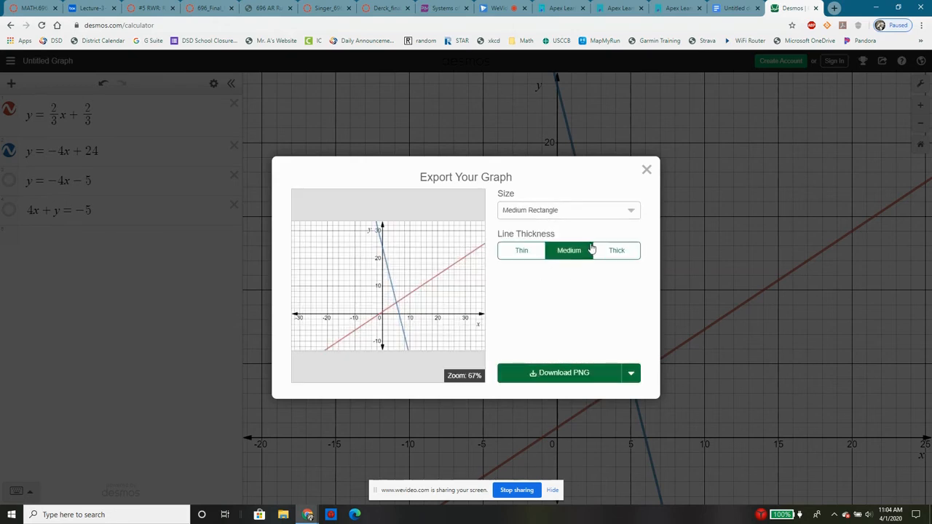
{"action": "left_click", "coordinate": [566, 212]}
{"action": "left_click", "coordinate": [545, 243]}
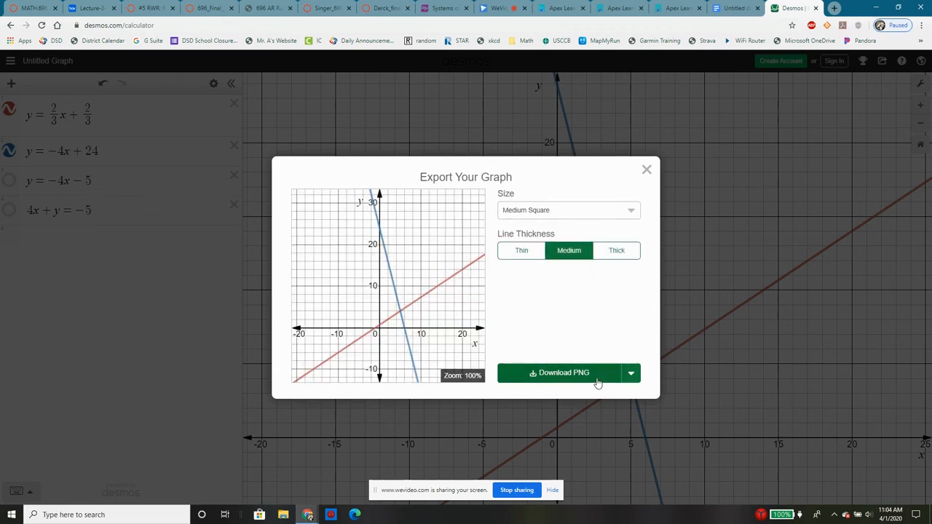
{"action": "left_click", "coordinate": [637, 379]}
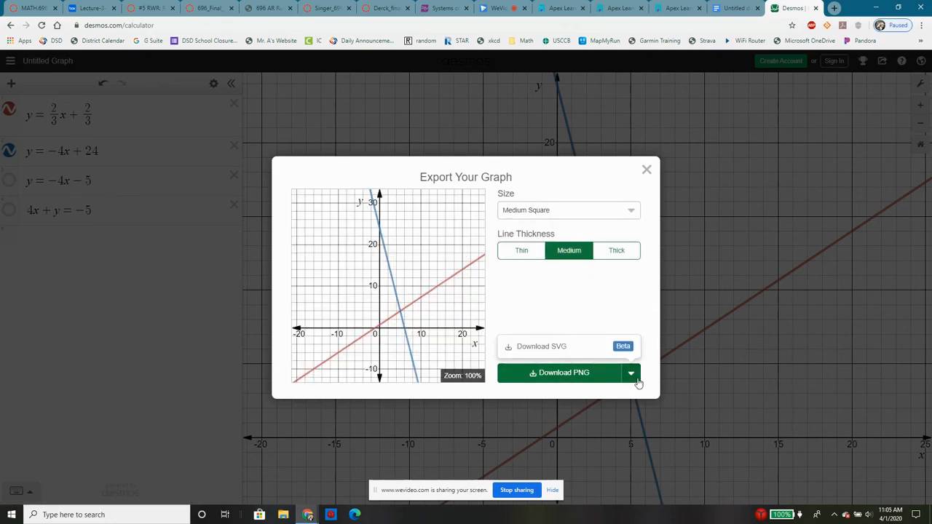
{"action": "left_click", "coordinate": [572, 315]}
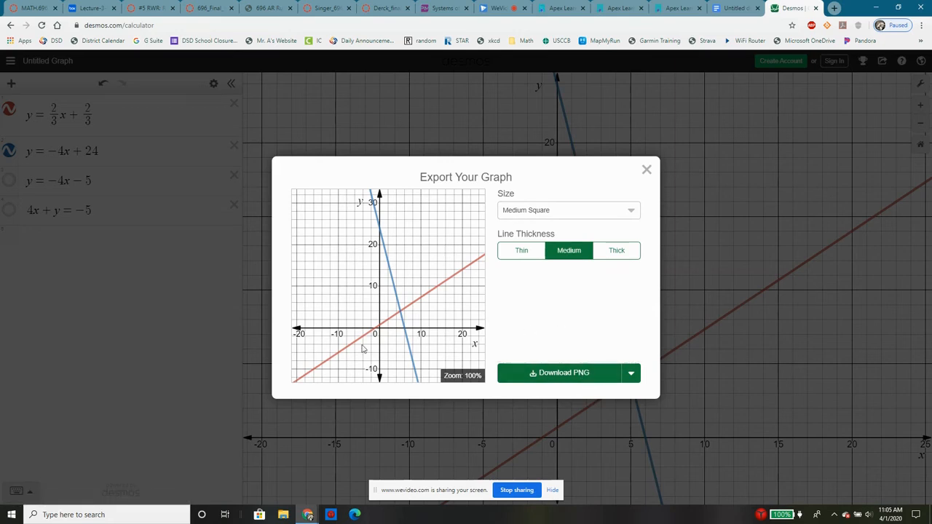
Step: Copy the export preview image into the blank Google Docs document and shrink it to about half the text width
{"action": "right_click", "coordinate": [418, 306]}
{"action": "left_click", "coordinate": [448, 333]}
{"action": "left_click", "coordinate": [734, 8]}
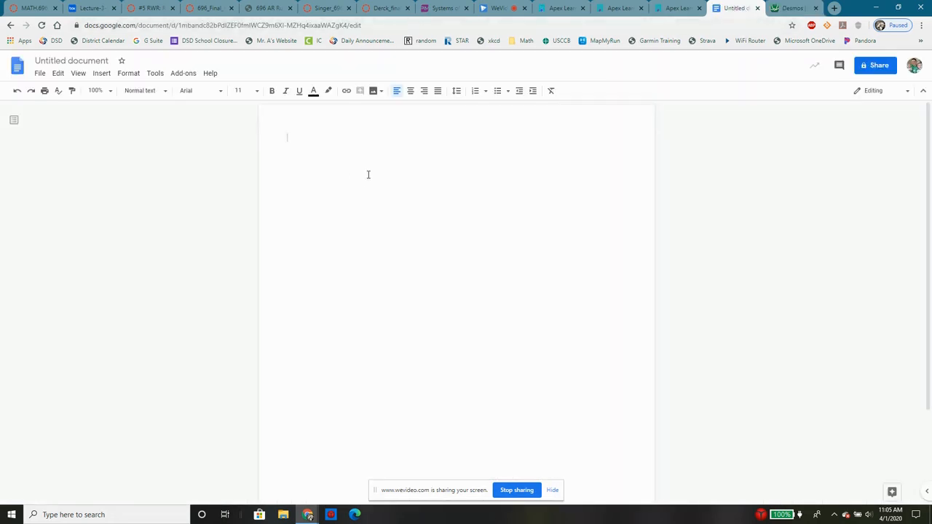
{"action": "key", "text": "ctrl+v"}
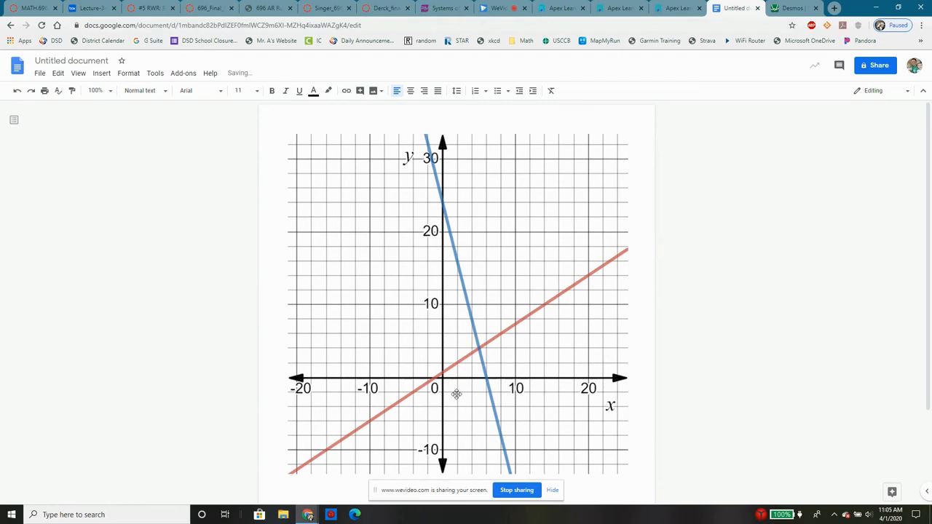
{"action": "left_click", "coordinate": [561, 422]}
{"action": "left_click_drag", "start_coordinate": [625, 470], "coordinate": [455, 302]}
{"action": "left_click", "coordinate": [523, 274]}
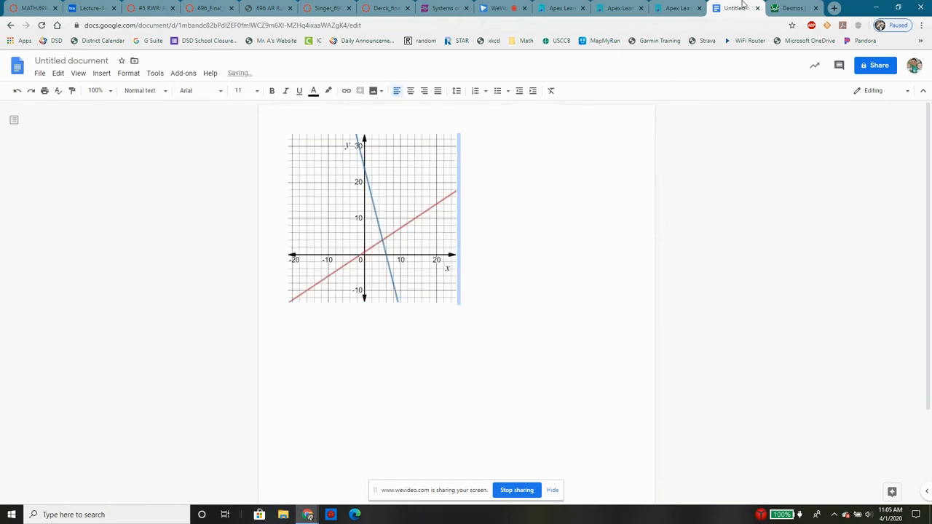
Step: Back in Desmos, close the export, hide the first two equations and show y = −4x − 5 and 4x + y = −5
{"action": "left_click", "coordinate": [794, 8]}
{"action": "left_click", "coordinate": [646, 169]}
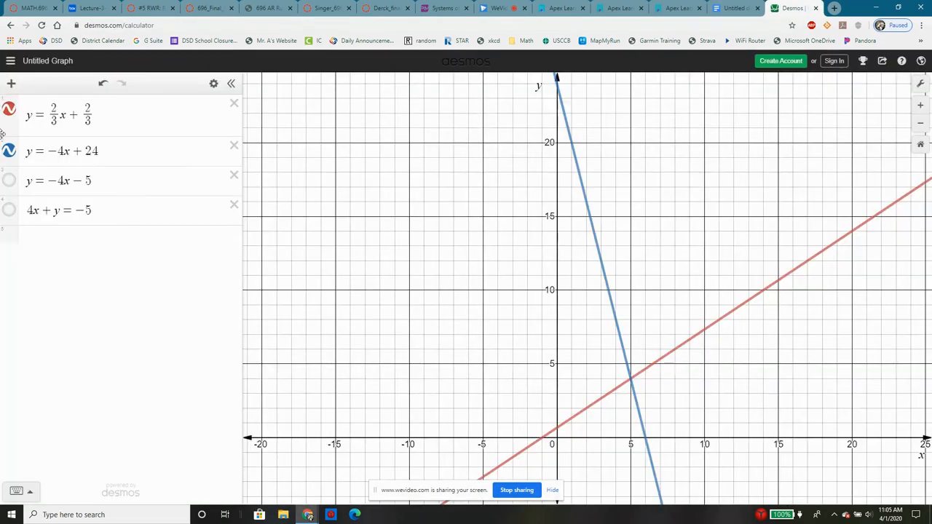
{"action": "left_click", "coordinate": [9, 150]}
{"action": "left_click", "coordinate": [9, 109]}
{"action": "left_click", "coordinate": [9, 181]}
{"action": "left_click", "coordinate": [9, 210]}
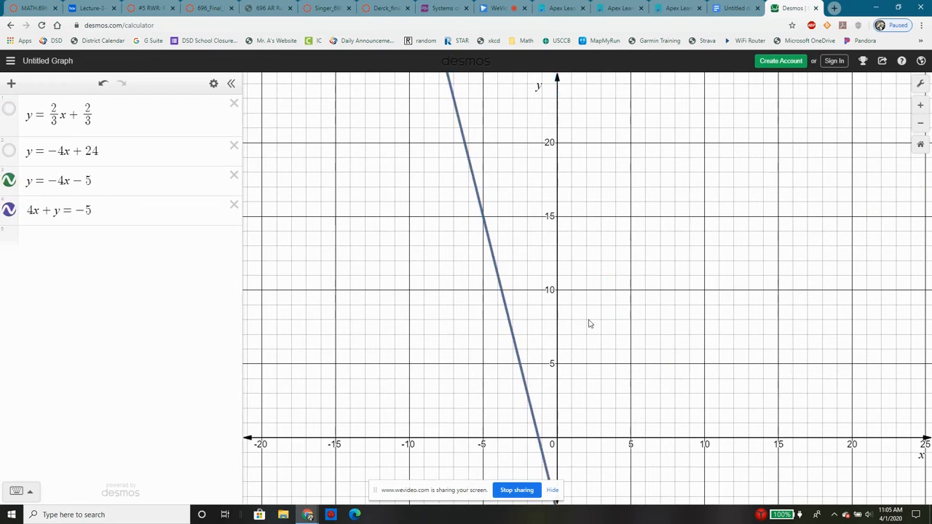
Step: Frame the coincident lines around the origin and open the graph's image export with Medium line thickness
{"action": "left_click_drag", "start_coordinate": [613, 413], "coordinate": [618, 293]}
{"action": "scroll", "coordinate": [617, 294], "scroll_direction": "up", "scroll_amount": 4}
{"action": "left_click_drag", "start_coordinate": [637, 396], "coordinate": [683, 346]}
{"action": "left_click", "coordinate": [882, 61]}
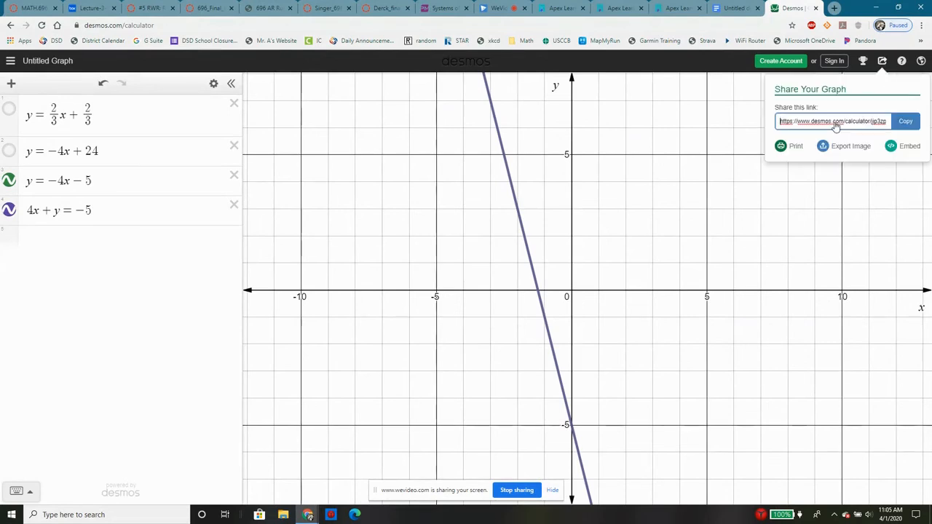
{"action": "left_click", "coordinate": [841, 145]}
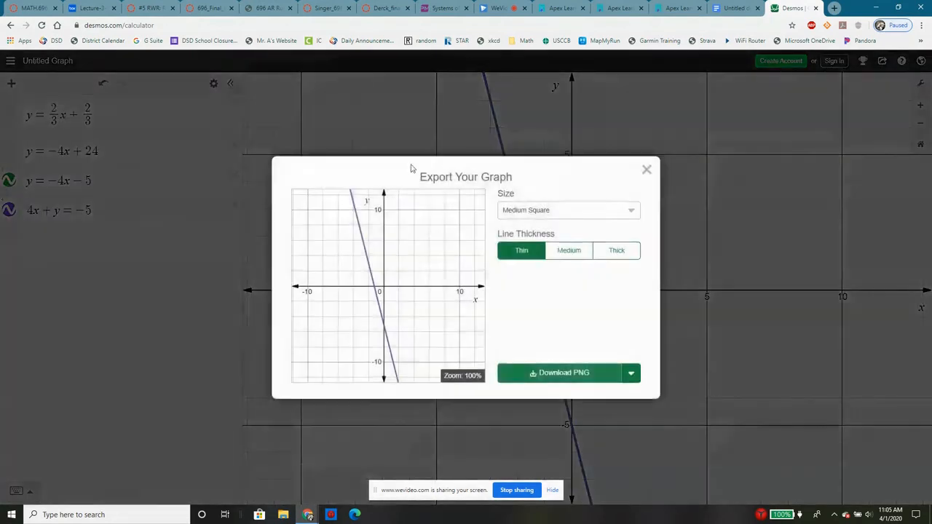
{"action": "left_click", "coordinate": [563, 252]}
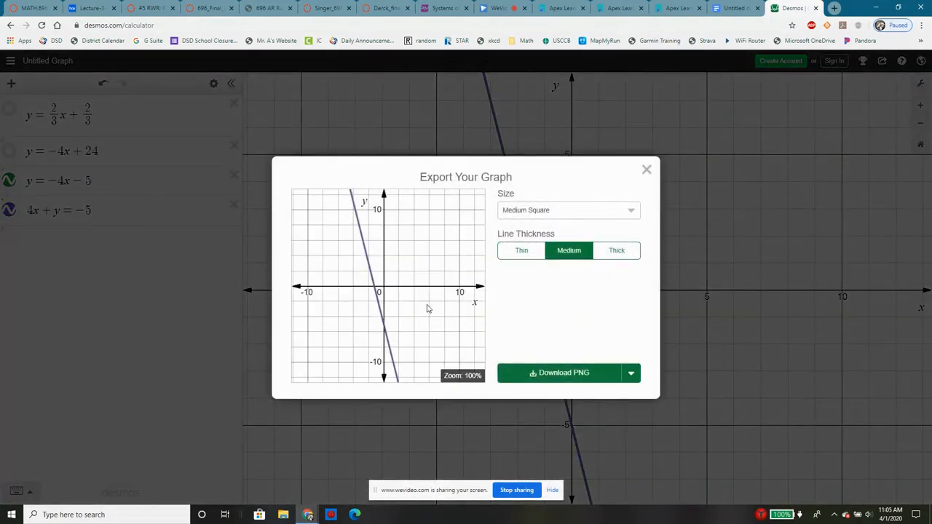
Step: Copy the coincident-lines image into the Google Docs document and shrink it to fit beside the first graph
{"action": "right_click", "coordinate": [428, 309]}
{"action": "left_click", "coordinate": [459, 336]}
{"action": "left_click", "coordinate": [732, 8]}
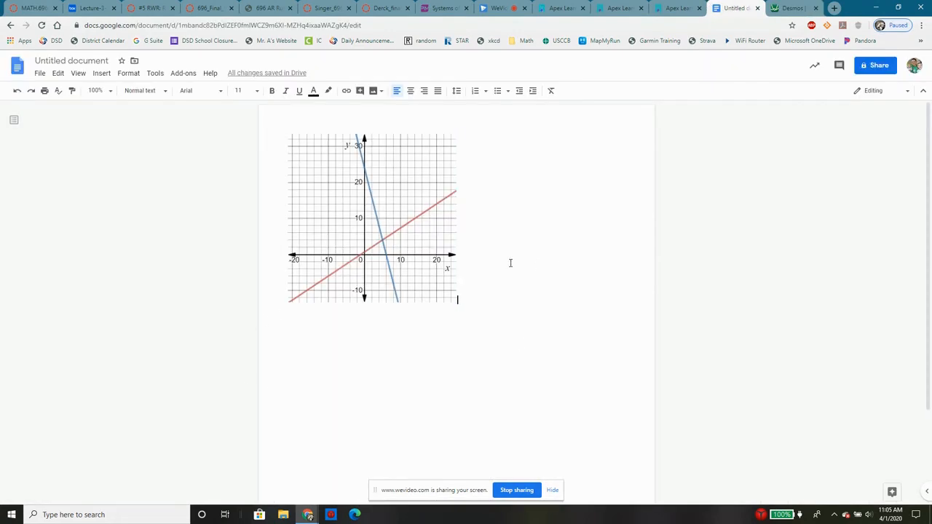
{"action": "key", "text": "ctrl+v"}
{"action": "left_click", "coordinate": [609, 441]}
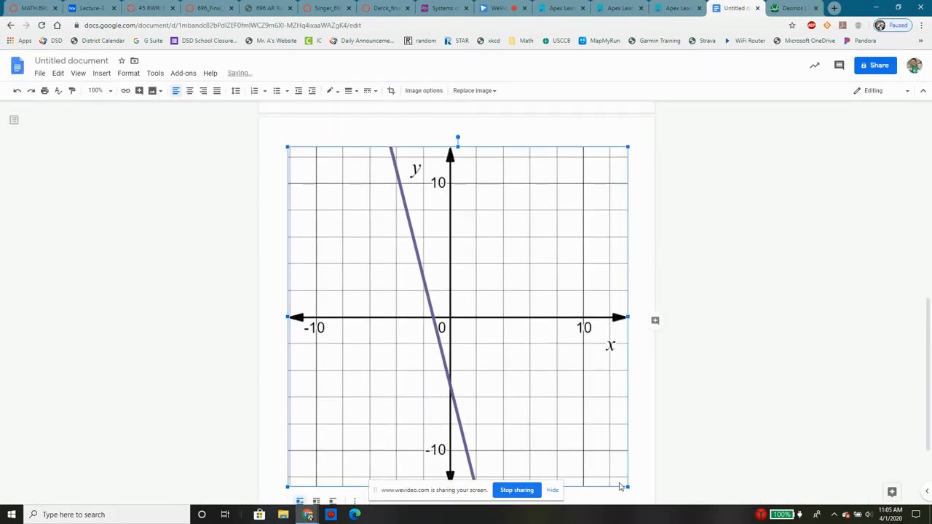
{"action": "left_click_drag", "start_coordinate": [624, 482], "coordinate": [445, 301]}
{"action": "scroll", "coordinate": [599, 341], "scroll_direction": "up", "scroll_amount": 2}
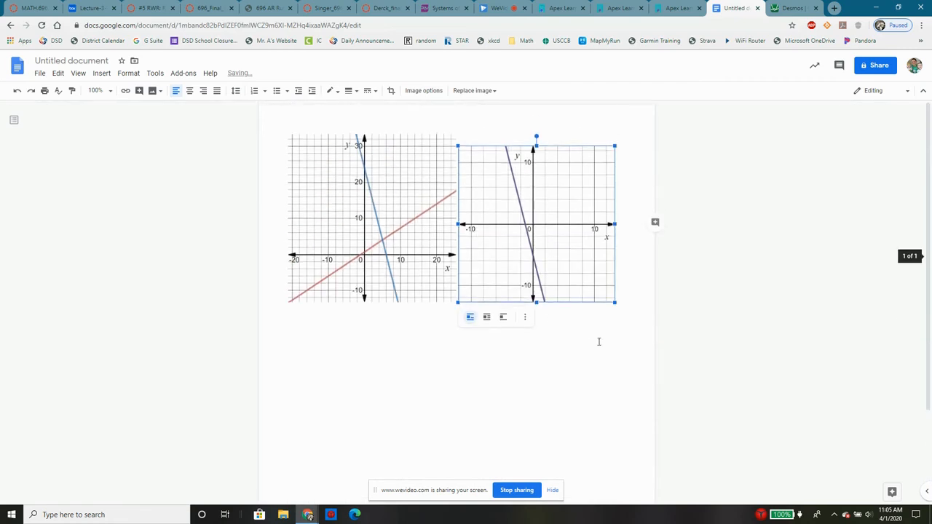
{"action": "left_click", "coordinate": [618, 304]}
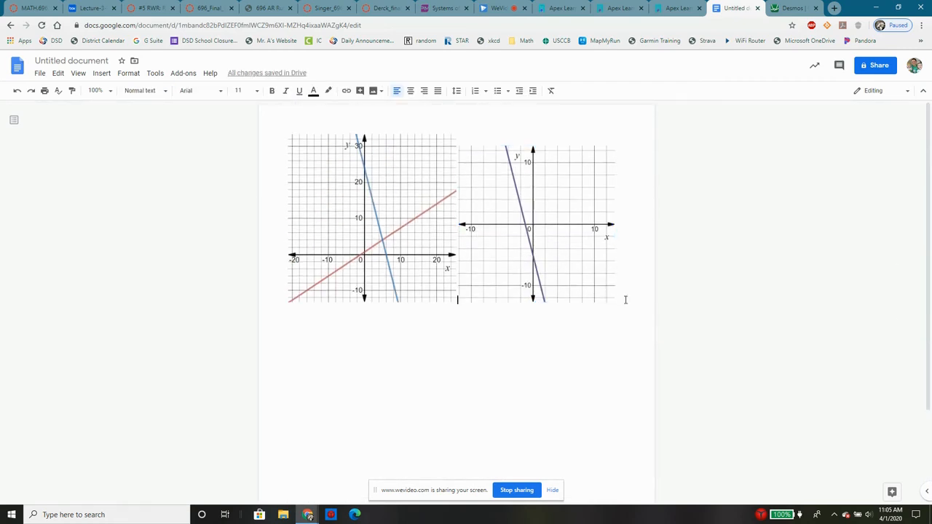
Step: Shrink the intersecting-lines graph slightly to match the height of the graph beside it
{"action": "left_click", "coordinate": [394, 235]}
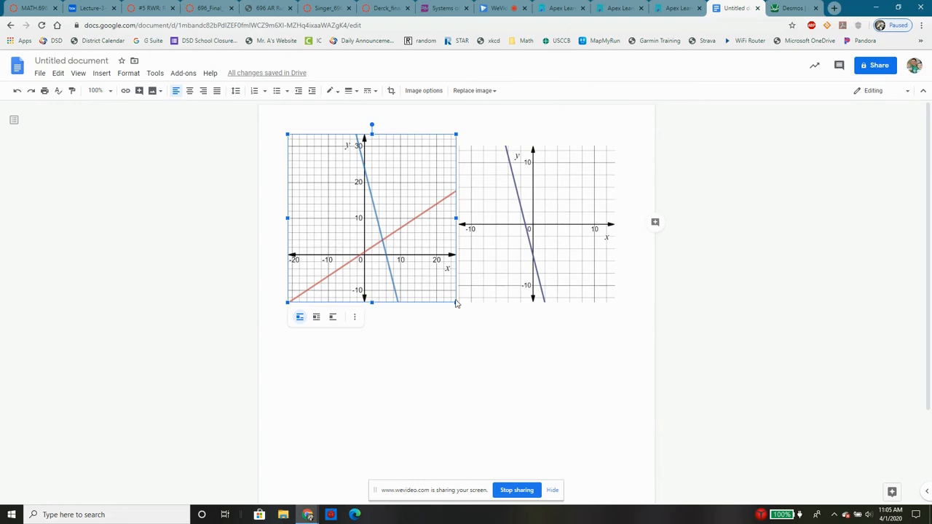
{"action": "left_click_drag", "start_coordinate": [456, 301], "coordinate": [446, 292]}
{"action": "left_click", "coordinate": [485, 267]}
Step: Add a 1 pt border to both graph images
{"action": "left_click", "coordinate": [391, 244]}
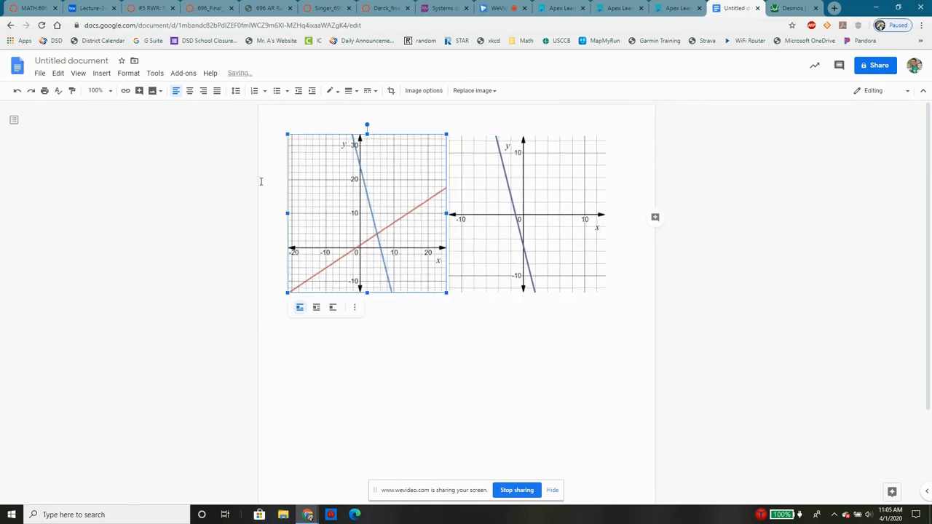
{"action": "left_click", "coordinate": [130, 75]}
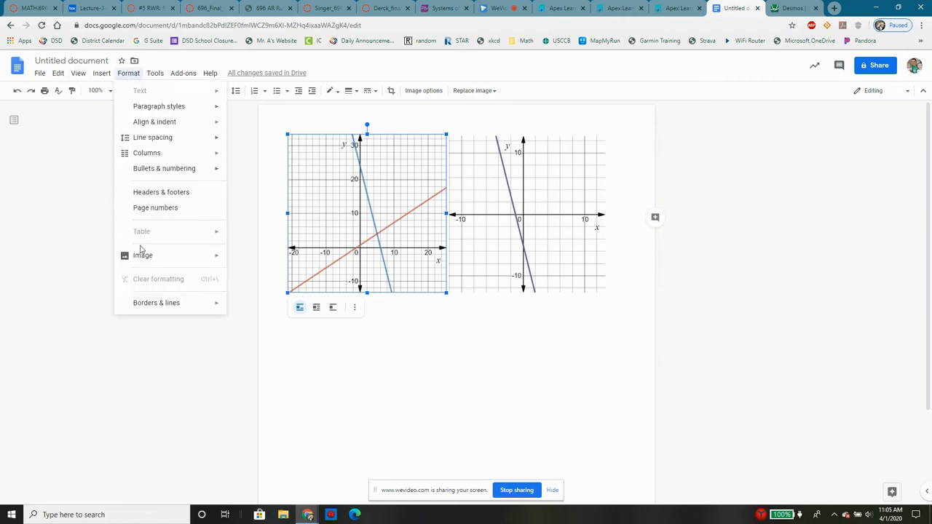
{"action": "mouse_move", "coordinate": [182, 303]}
{"action": "mouse_move", "coordinate": [266, 309]}
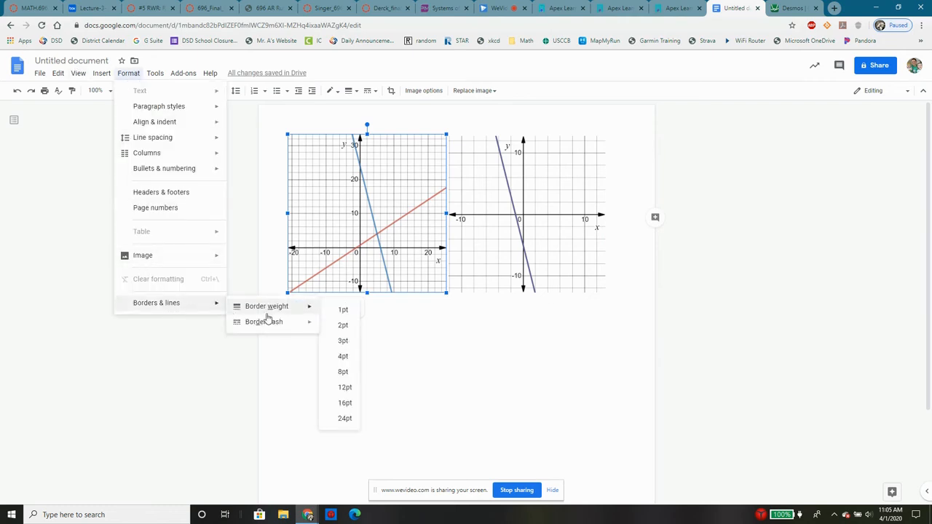
{"action": "left_click", "coordinate": [343, 312]}
{"action": "left_click", "coordinate": [538, 243]}
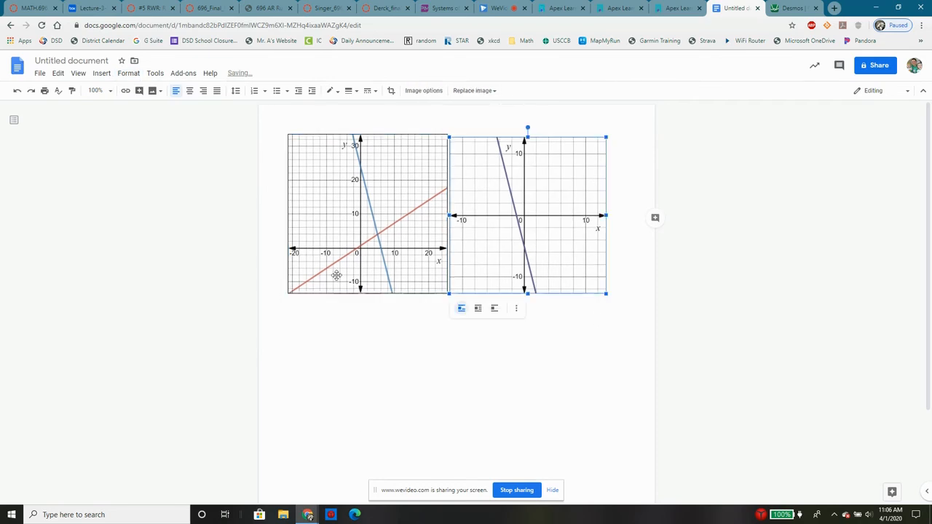
{"action": "left_click", "coordinate": [129, 73]}
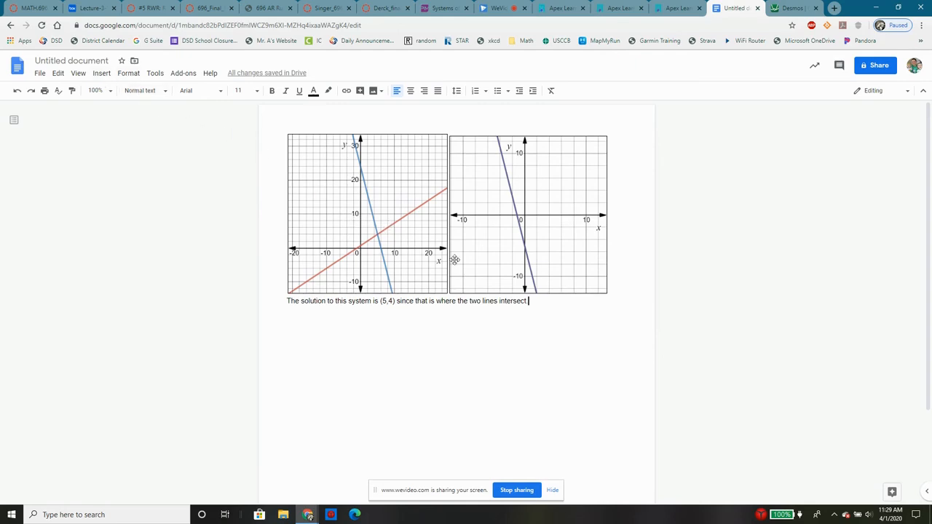
Step: Insert a 2 x 1 table below the solution sentence and move the intersecting-lines graph into its left cell
{"action": "left_click", "coordinate": [107, 76]}
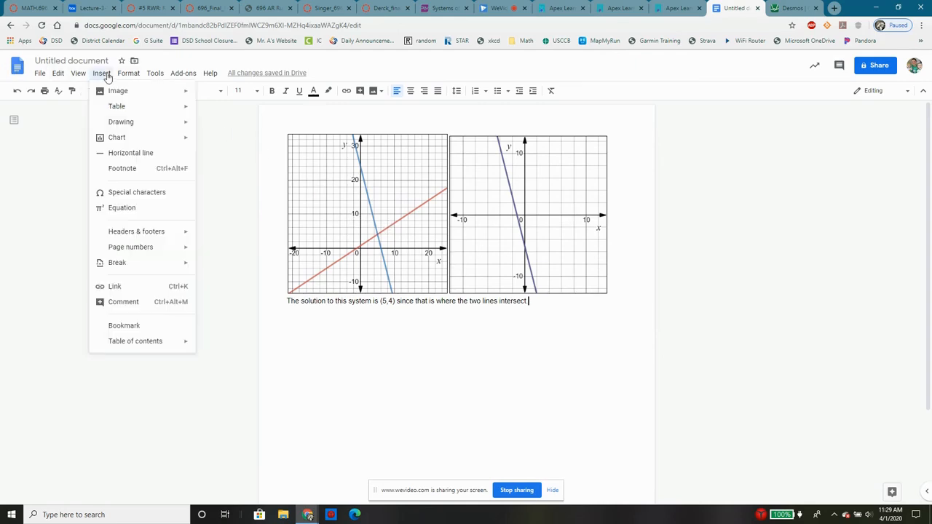
{"action": "mouse_move", "coordinate": [127, 109]}
{"action": "mouse_move", "coordinate": [180, 108]}
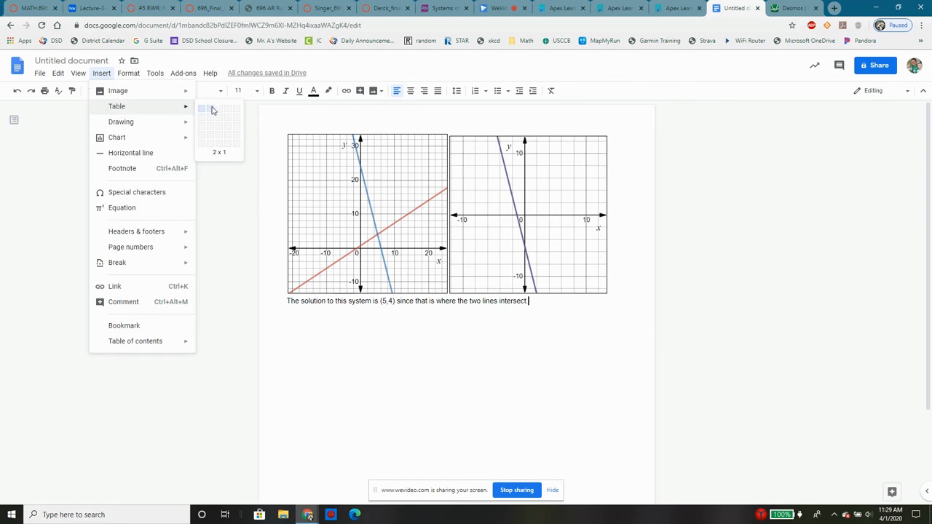
{"action": "left_click", "coordinate": [212, 109]}
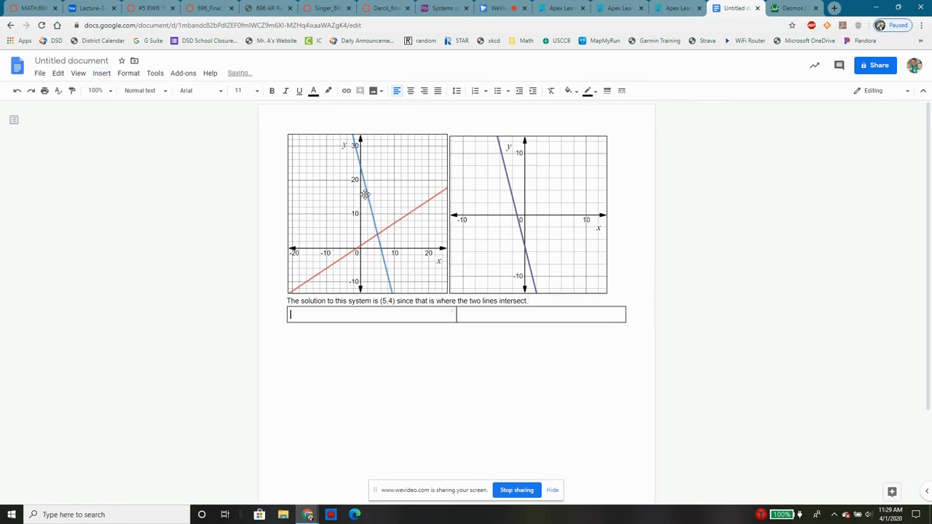
{"action": "left_click", "coordinate": [368, 195]}
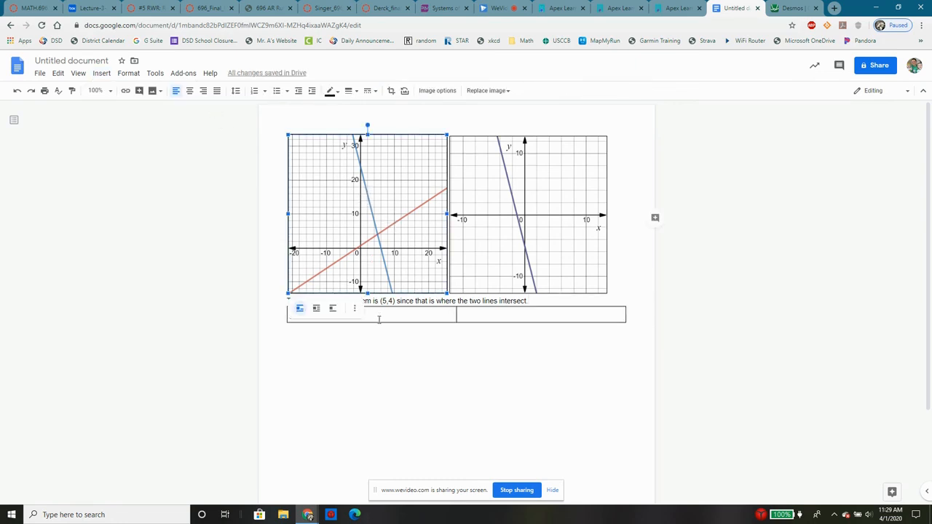
{"action": "left_click_drag", "start_coordinate": [379, 319], "coordinate": [377, 318]}
Step: Move the sentence about the (5,4) solution into the left table cell, directly beneath the intersecting-lines graph
{"action": "left_click_drag", "start_coordinate": [537, 299], "coordinate": [286, 299]}
{"action": "key", "text": "ctrl+c"}
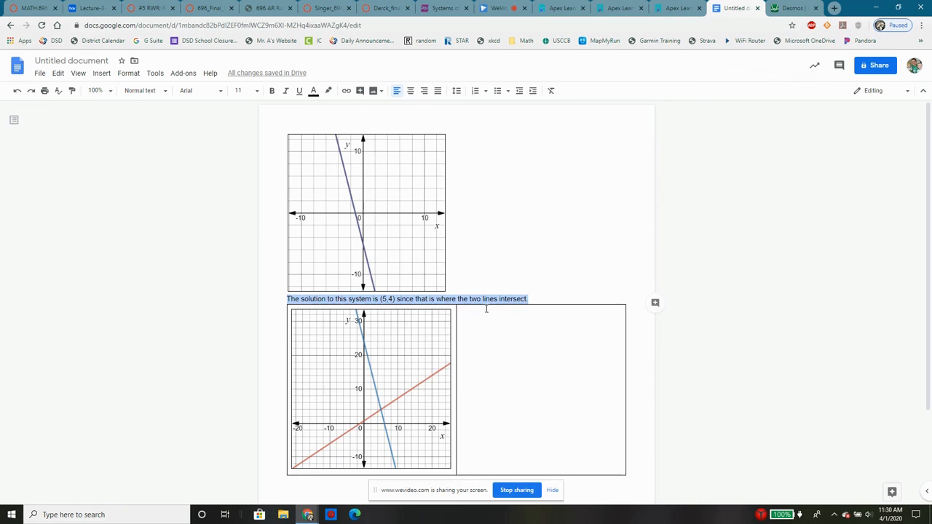
{"action": "key", "text": "BackSpace"}
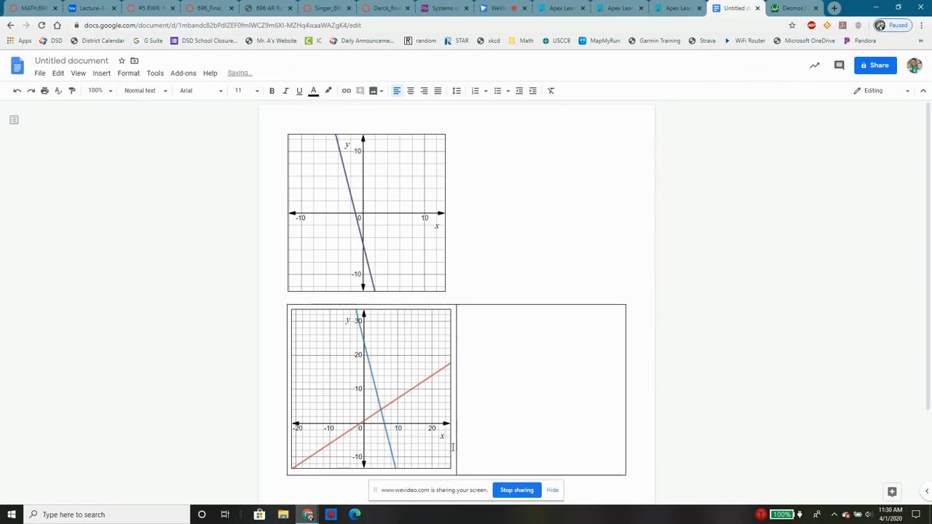
{"action": "left_click", "coordinate": [451, 450]}
{"action": "left_click", "coordinate": [453, 457]}
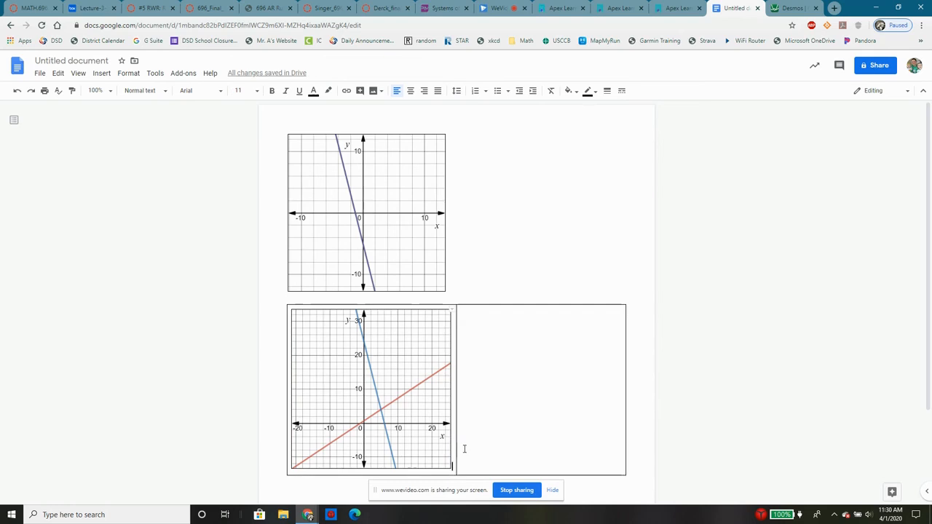
{"action": "key", "text": "ctrl+v"}
Step: Move the coincident-lines graph from above the table into the right table cell
{"action": "scroll", "coordinate": [408, 371], "scroll_direction": "down", "scroll_amount": 2}
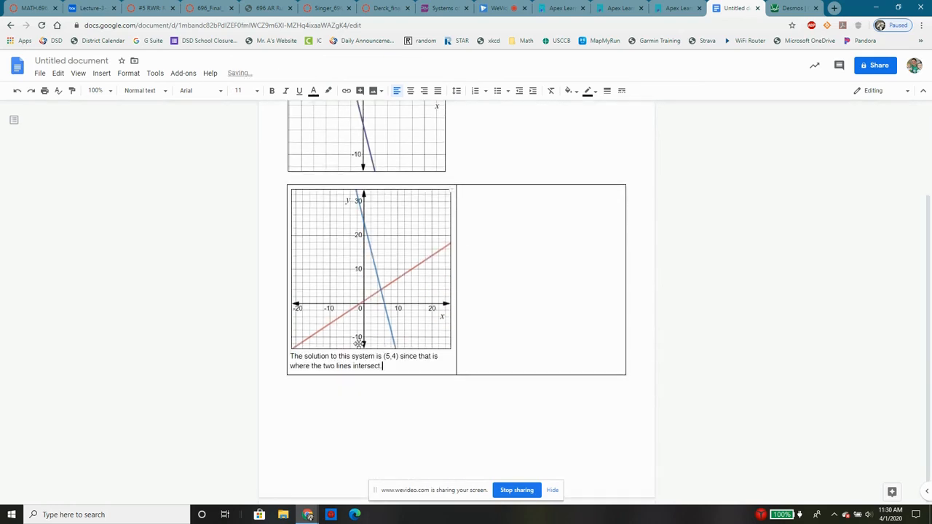
{"action": "left_click", "coordinate": [358, 139]}
{"action": "left_click_drag", "start_coordinate": [522, 345], "coordinate": [520, 335]}
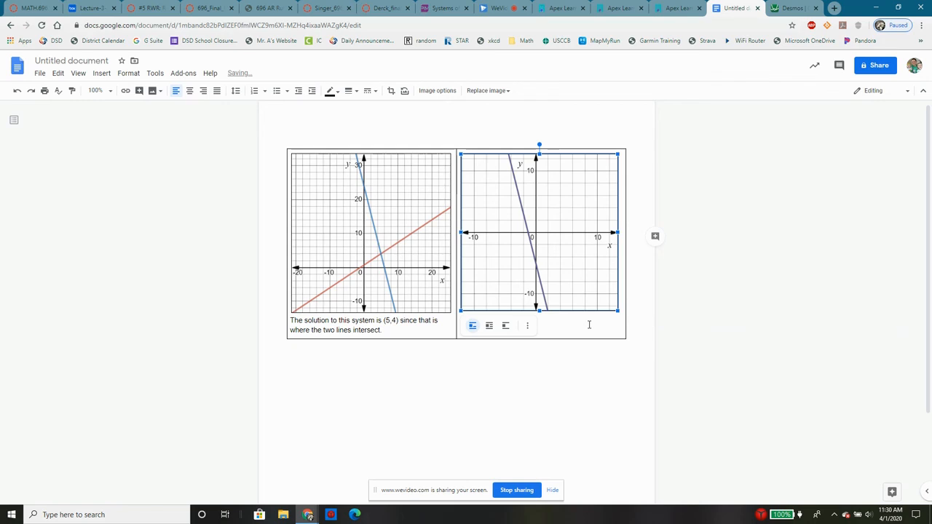
Step: Write a caption beneath the coincident-lines graph beginning "There are infinitely many solutions to this system"
{"action": "left_click", "coordinate": [623, 307]}
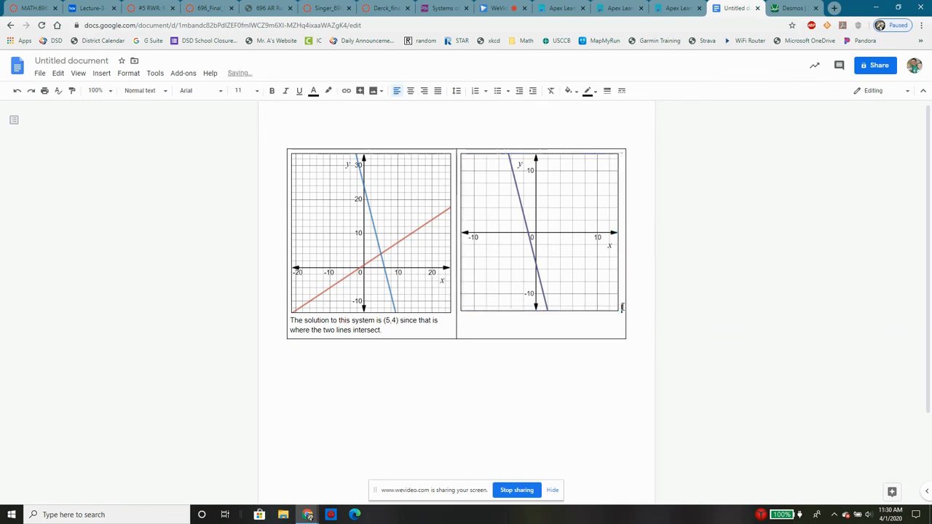
{"action": "type", "text": "There are infinitely many solutions to this sys"}
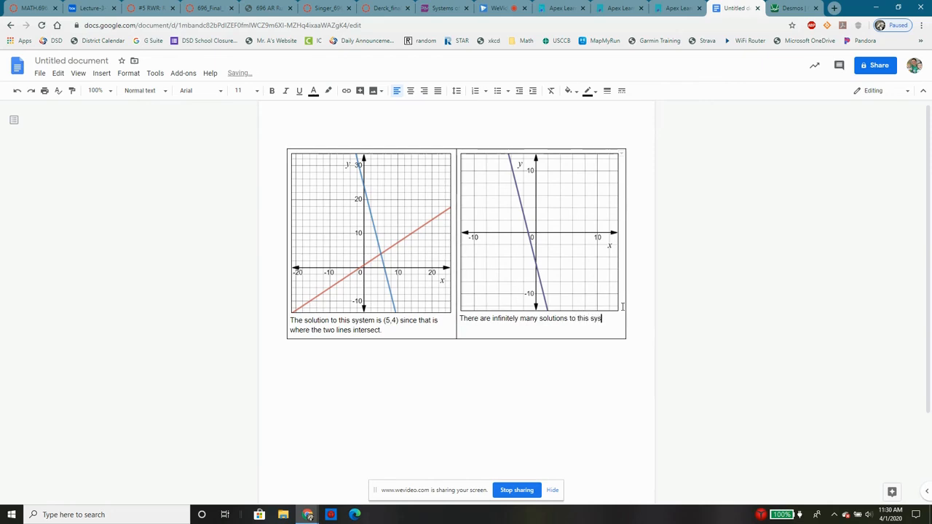
{"action": "type", "text": "be"}
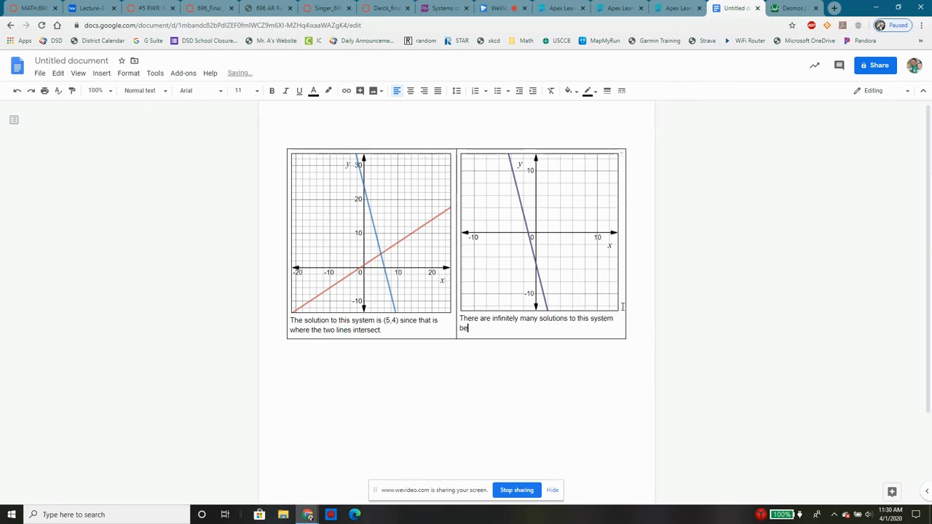